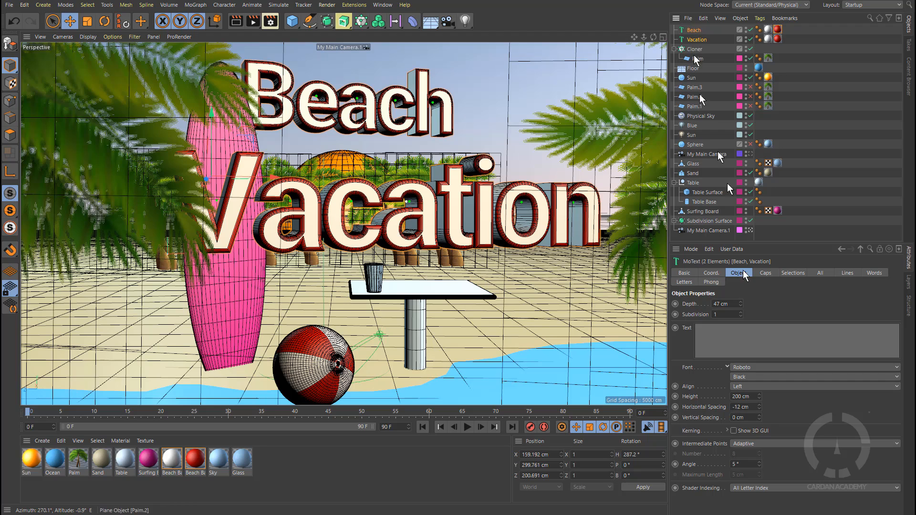
Step: Set the MoText's horizontal spacing to -14 cm
click(758, 410)
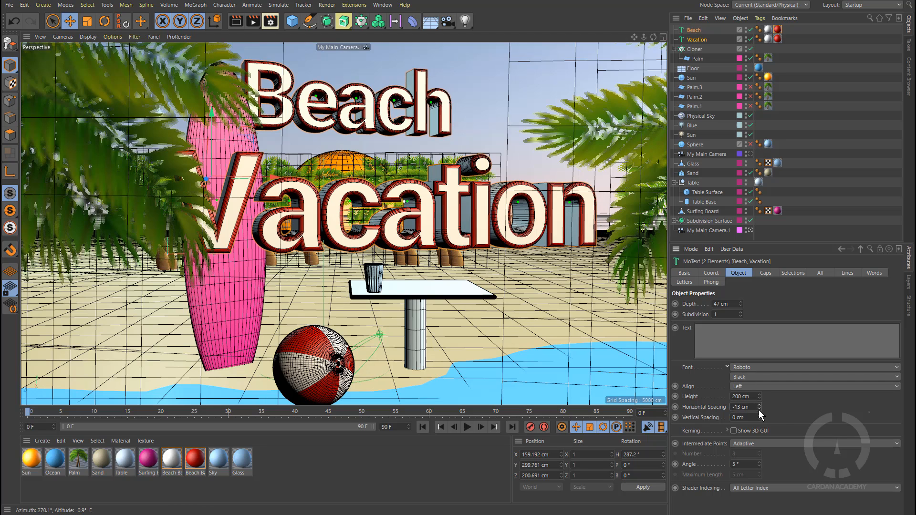
click(758, 411)
click(758, 411)
click(759, 410)
click(759, 411)
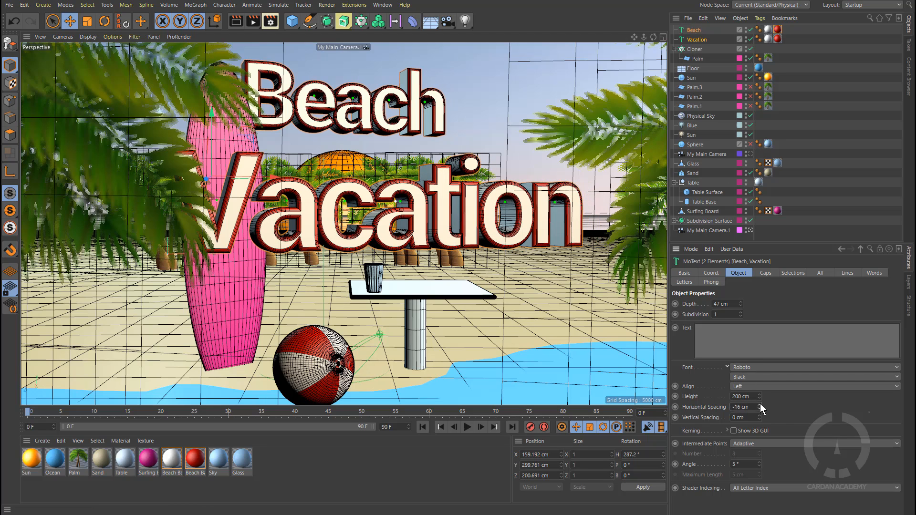
click(759, 404)
click(760, 404)
click(759, 404)
click(760, 404)
click(759, 404)
click(759, 404)
click(760, 404)
click(759, 404)
click(759, 404)
click(760, 404)
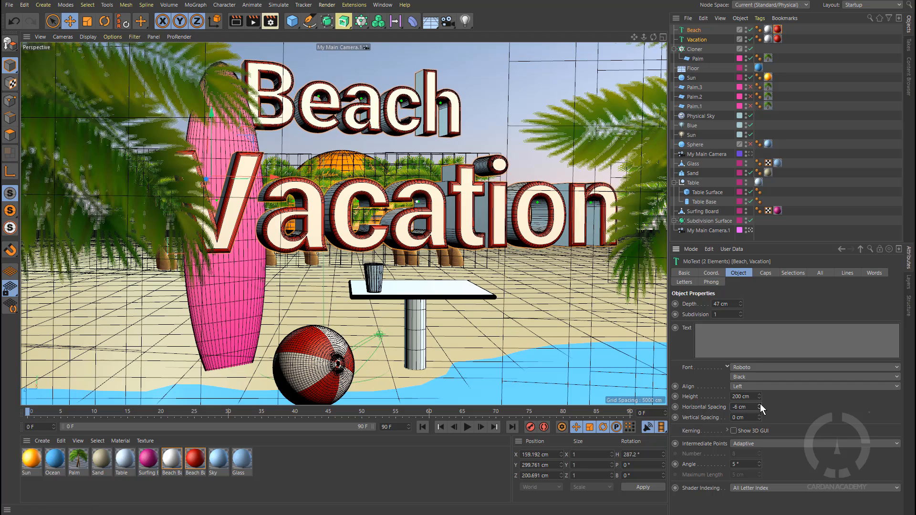
click(760, 404)
click(759, 405)
click(759, 404)
click(760, 404)
click(759, 404)
click(759, 404)
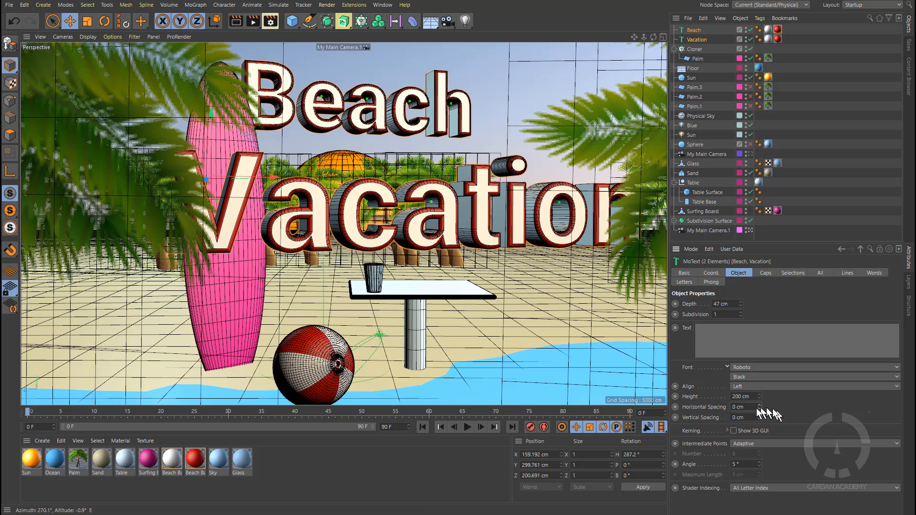
click(759, 409)
click(759, 409)
click(759, 409)
click(759, 410)
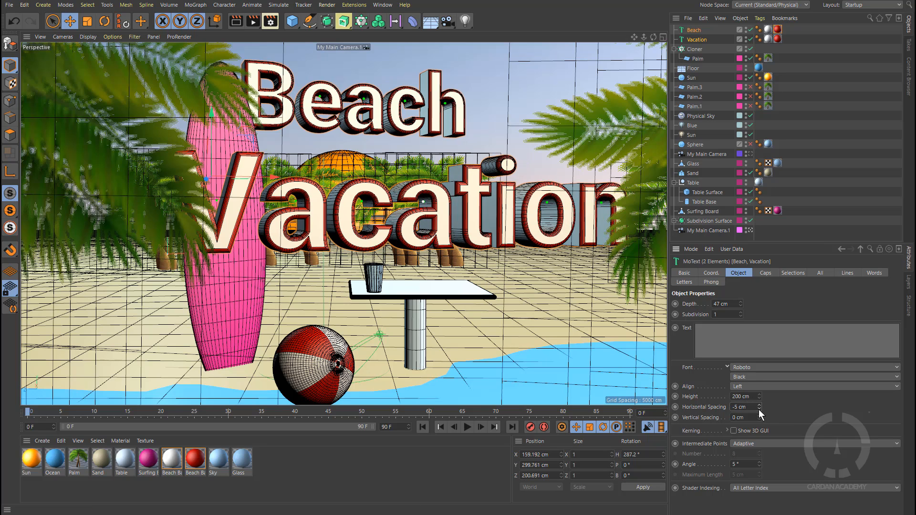
click(759, 409)
click(759, 409)
click(759, 409)
click(759, 410)
click(759, 409)
click(759, 410)
click(759, 409)
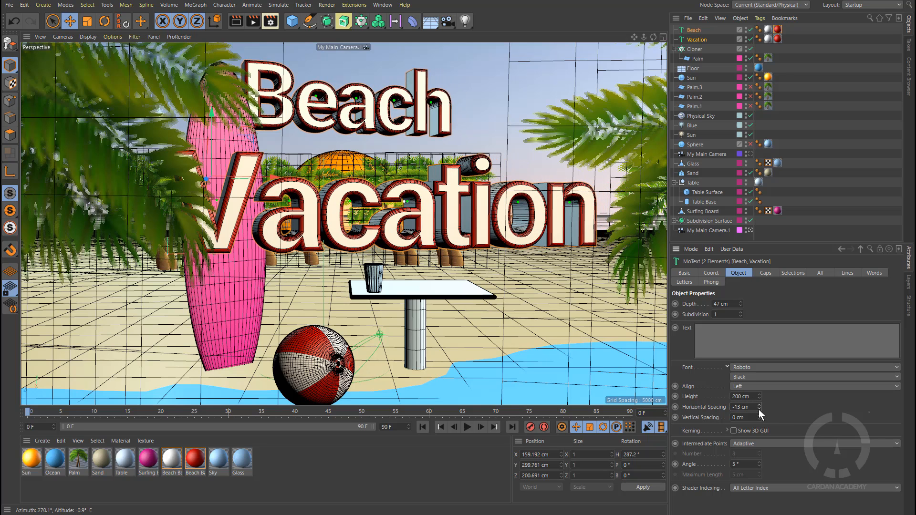
click(759, 410)
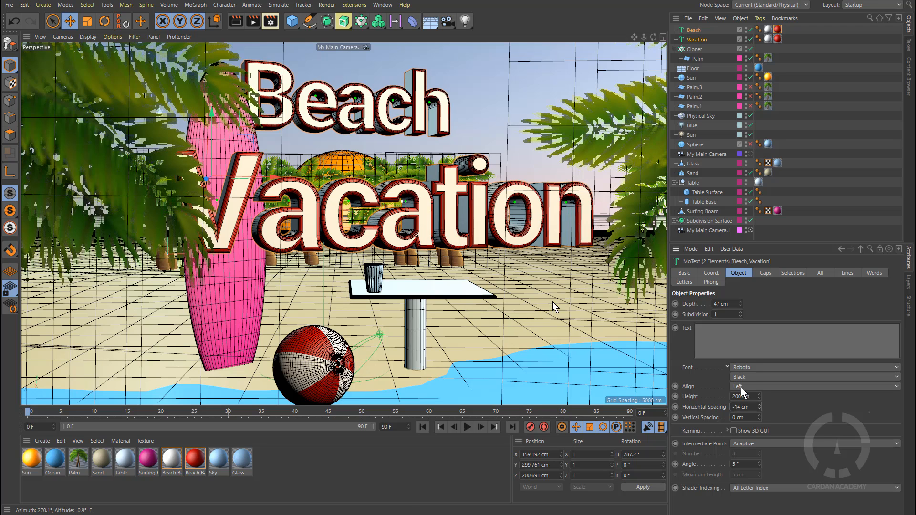
Step: Nudge the MoText slightly in the viewport and set its vertical spacing to 0 cm
drag(276, 183, 291, 184)
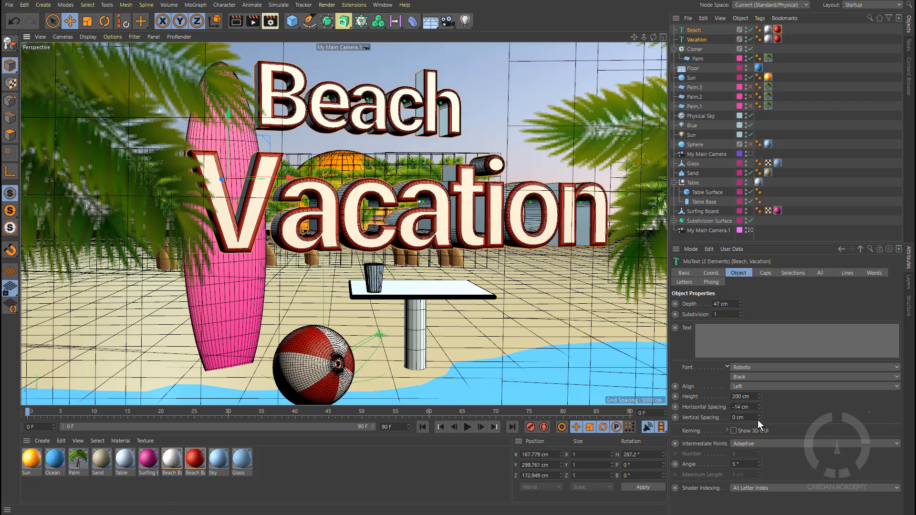
drag(760, 415, 700, 420)
text(0)
key(Return)
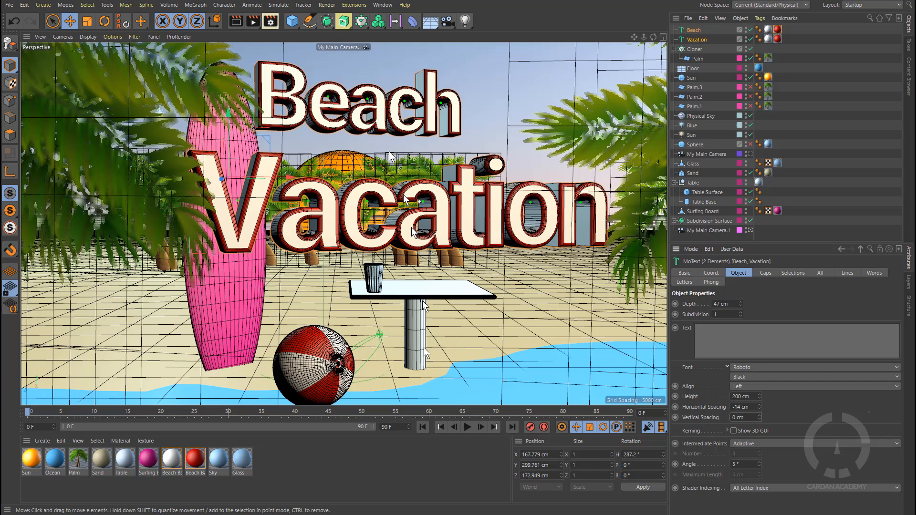
Step: Select the Beach text and reposition it above the Vacation text in the viewport
click(692, 33)
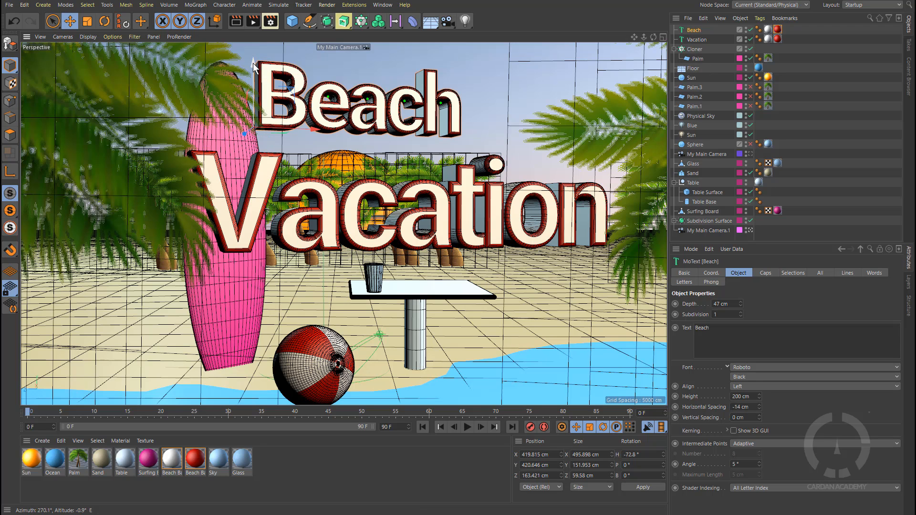
drag(255, 62, 263, 88)
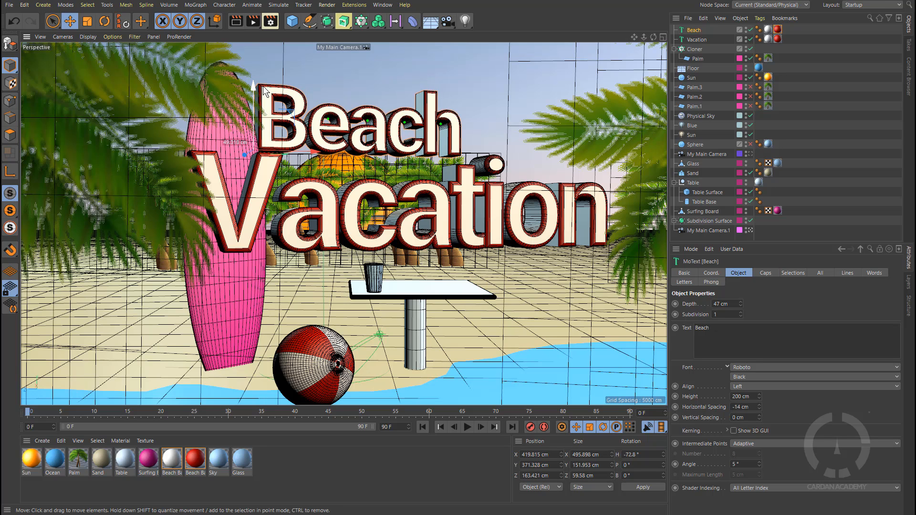
drag(313, 152, 328, 151)
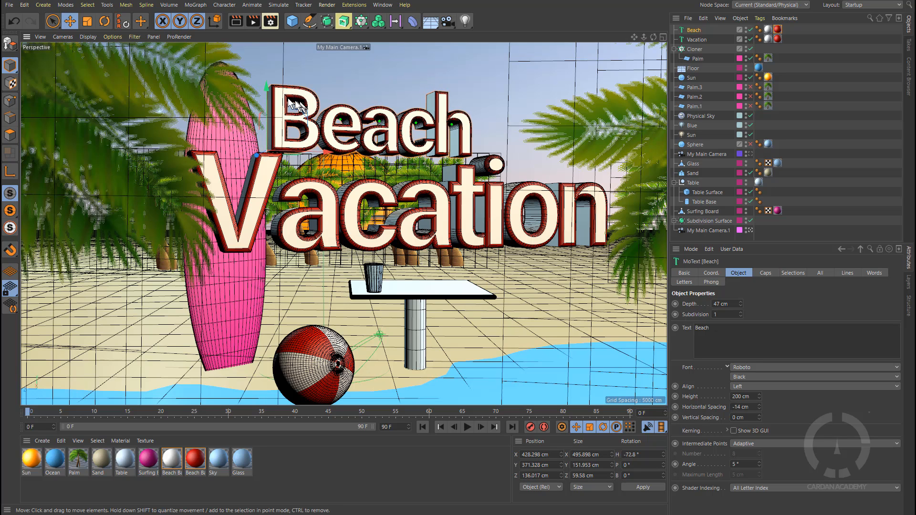
drag(267, 88, 267, 90)
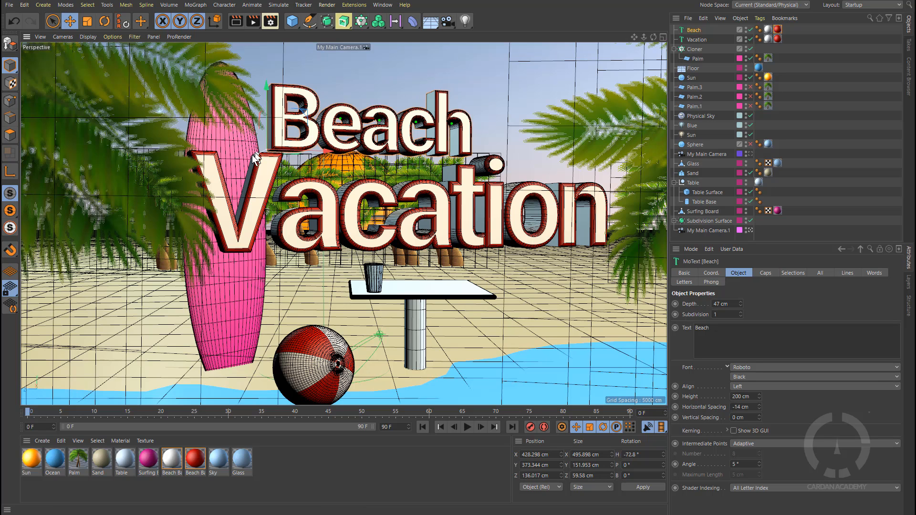
drag(252, 154, 330, 149)
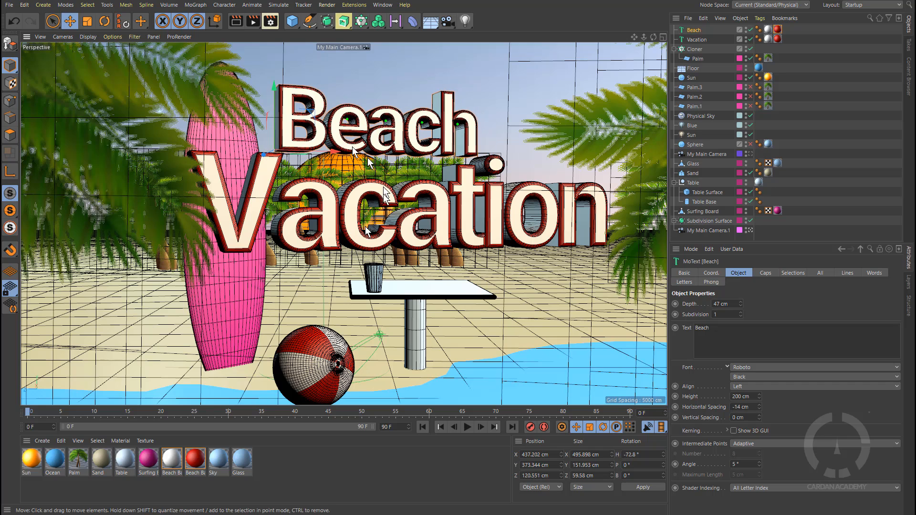
Step: Add the Beach, Vacation and Cloner objects to a layer
click(741, 31)
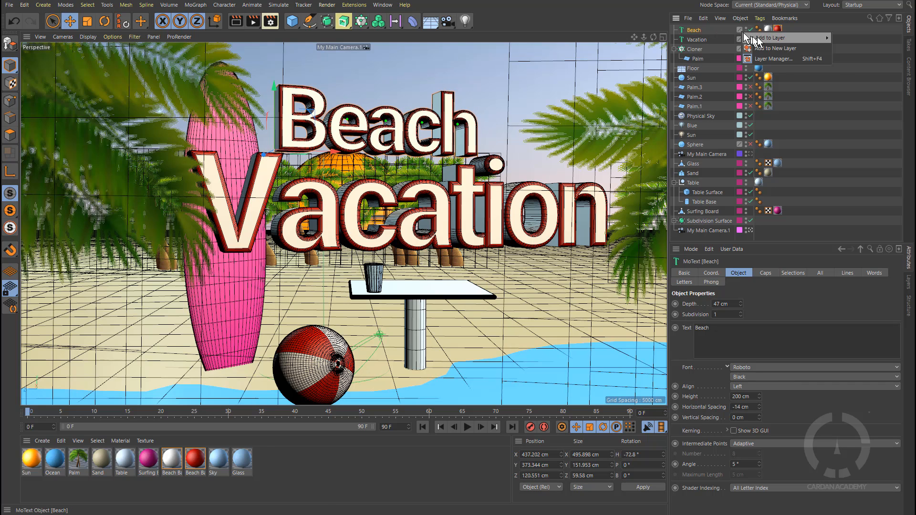
mouse_move(801, 38)
click(845, 38)
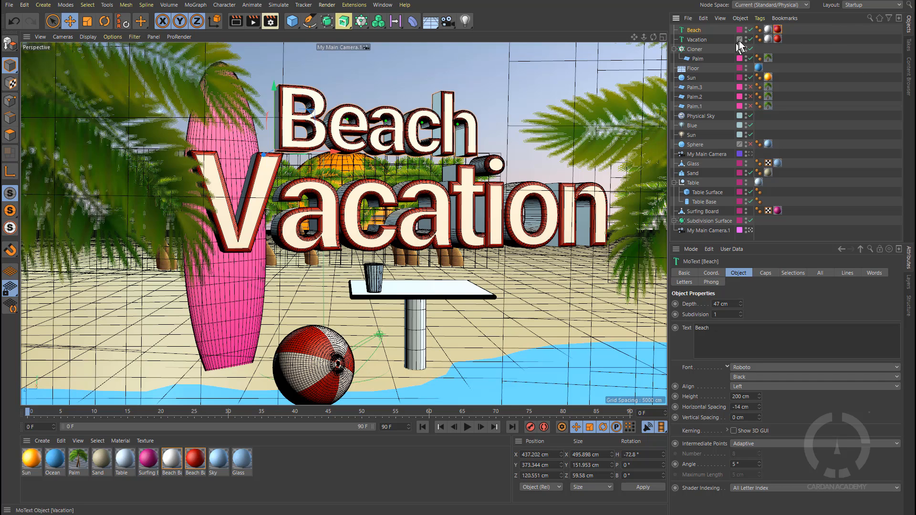
click(739, 40)
click(845, 47)
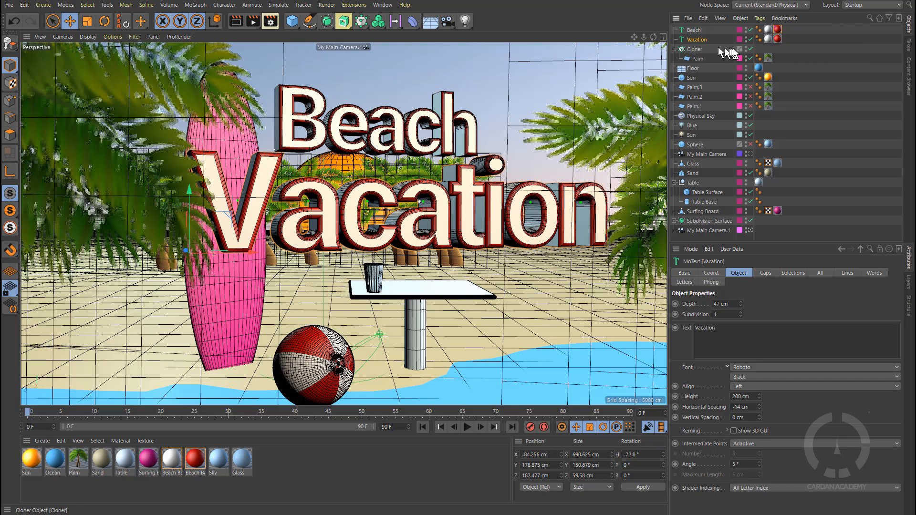
click(740, 49)
click(839, 52)
click(675, 49)
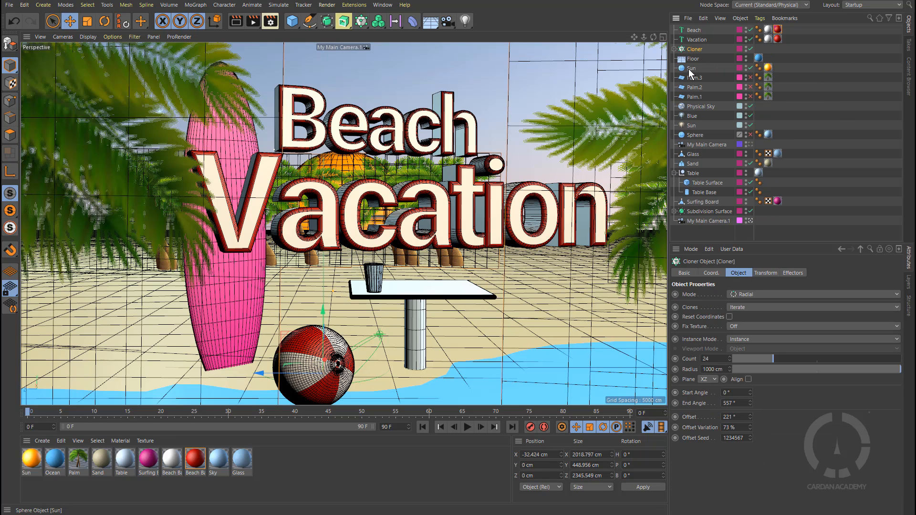
Step: Hide the first two layers in the viewport
click(909, 286)
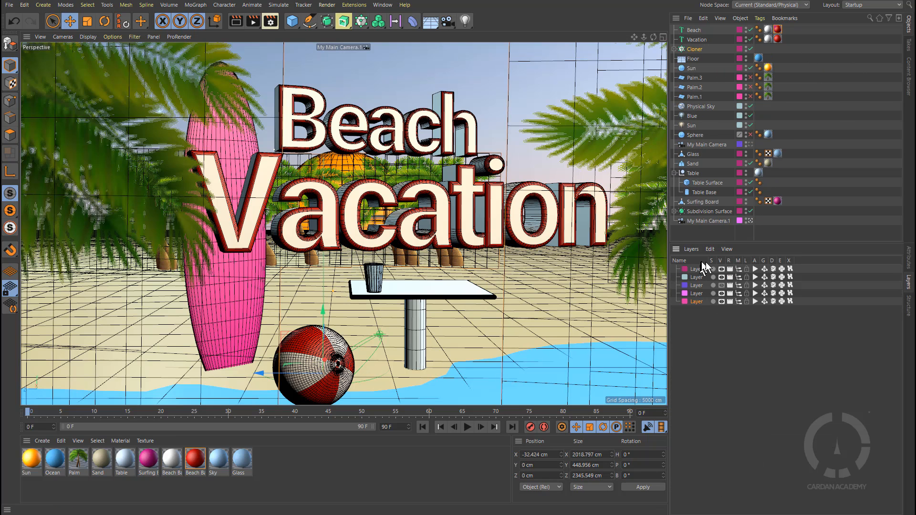
click(722, 269)
click(722, 278)
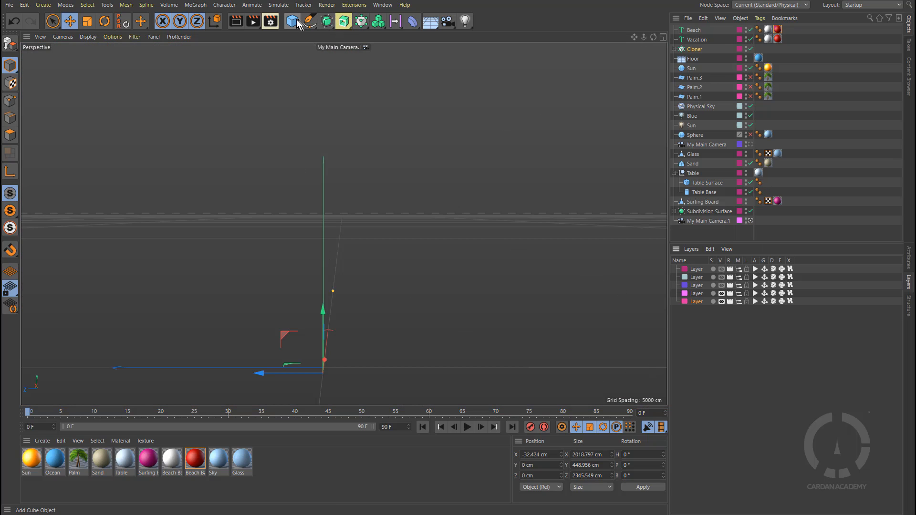
Step: Add a sphere object to the empty scene
drag(287, 23, 483, 47)
key(o)
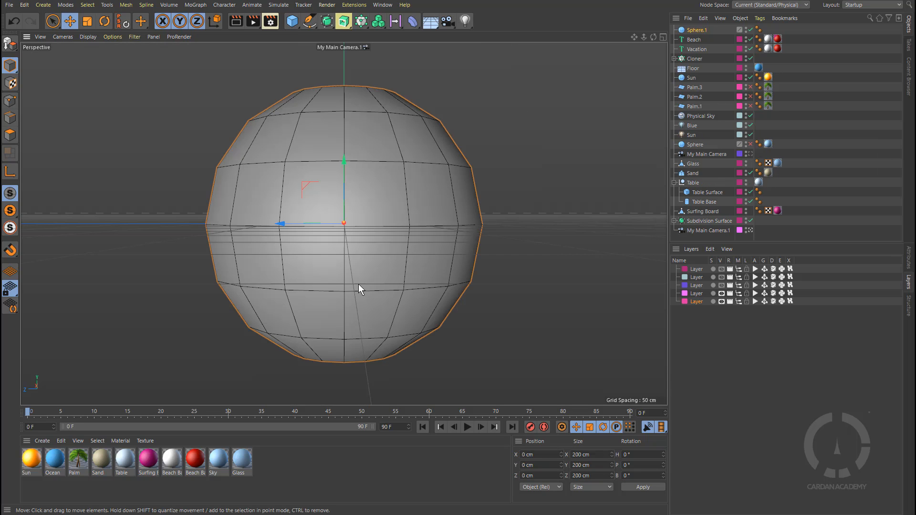
click(910, 263)
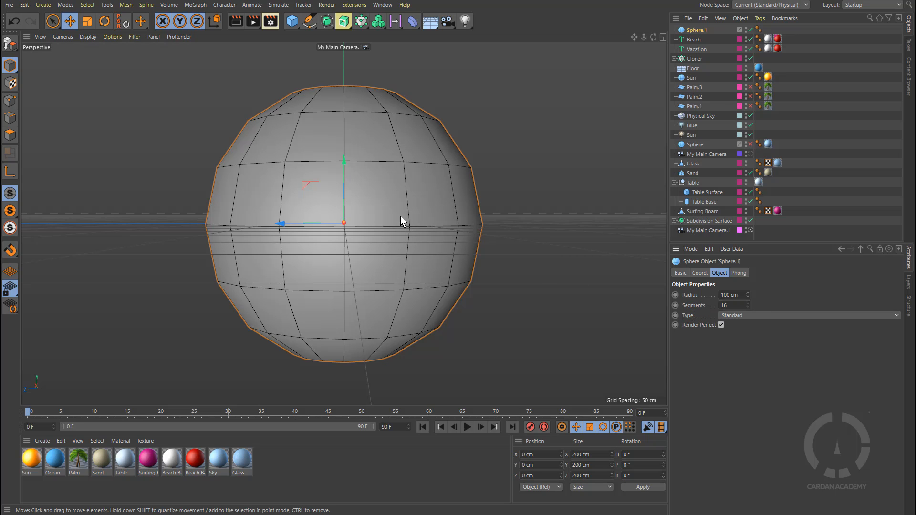
scroll(401, 216, down, 8)
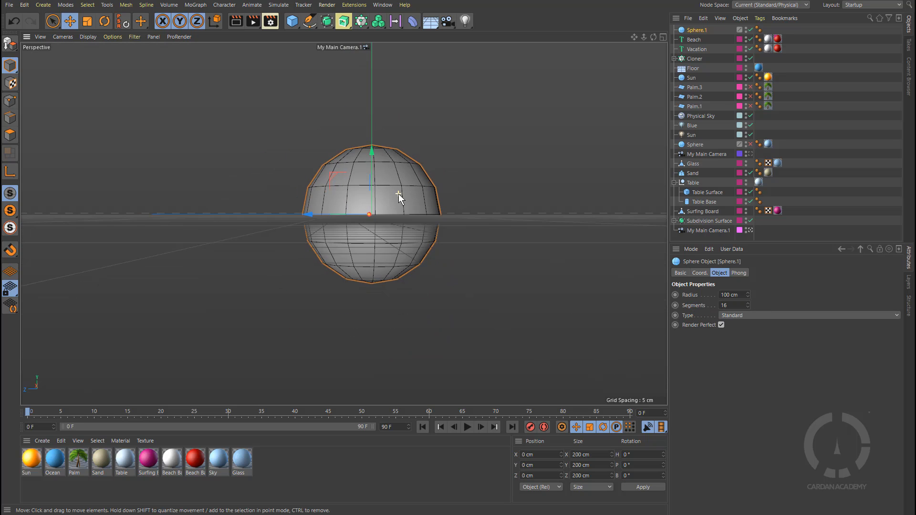
alt+drag(399, 194, 322, 236)
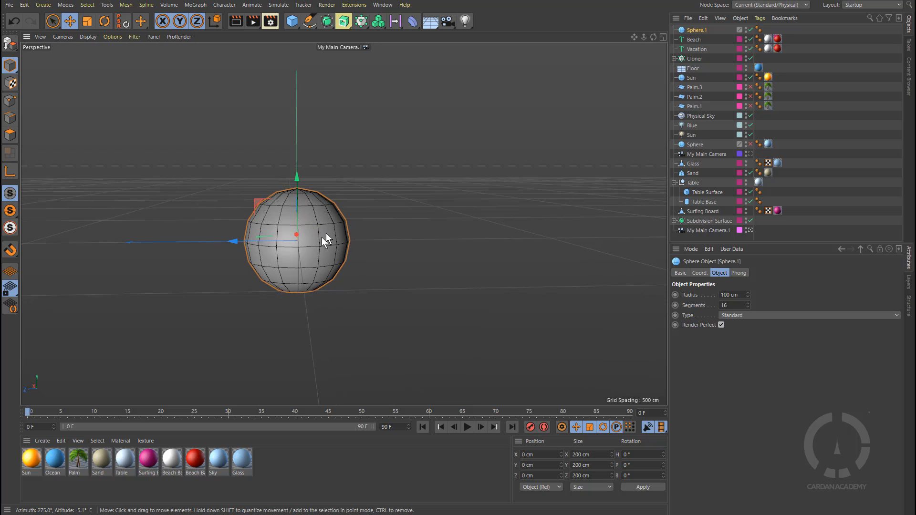
Step: Add a second sphere and move it sideways so it overlaps the first
click(292, 21)
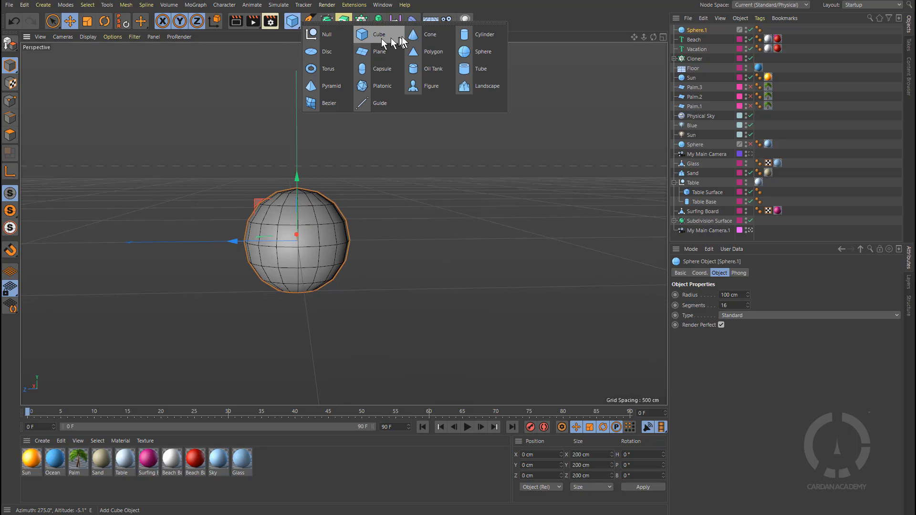
click(484, 52)
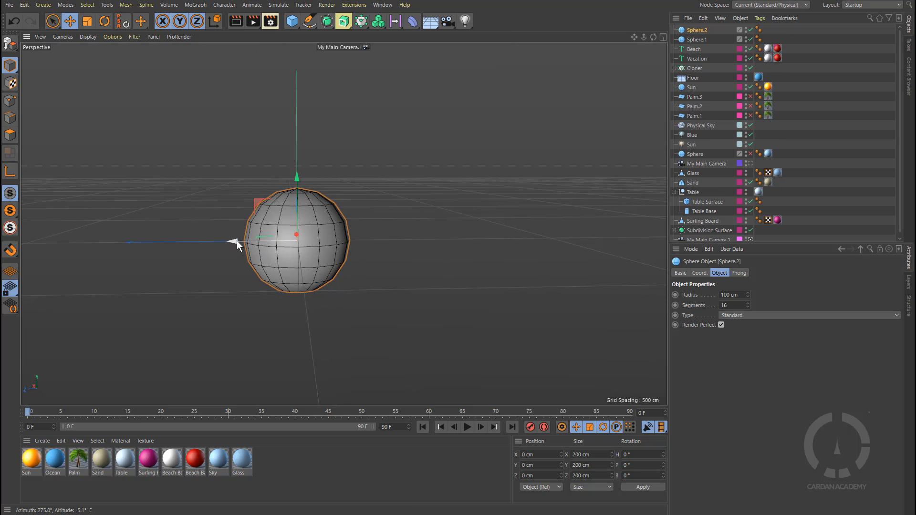
drag(237, 241, 300, 241)
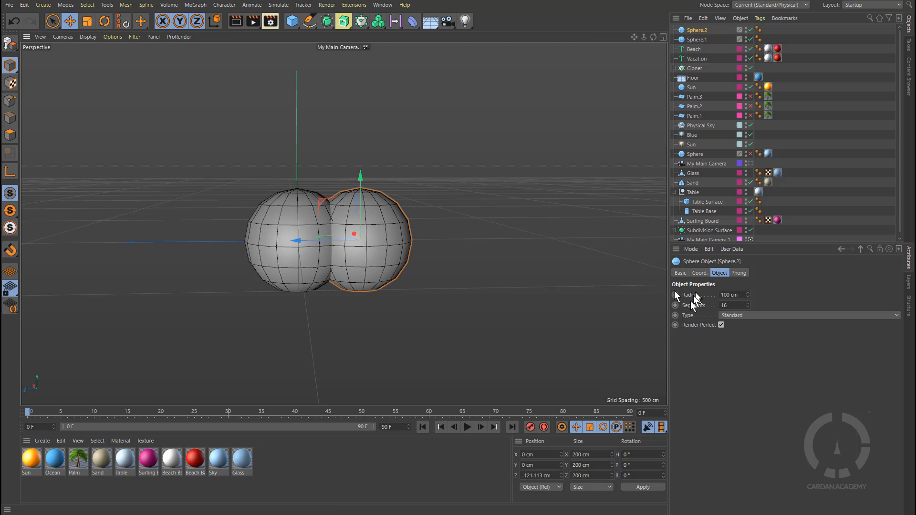
Step: Set the second sphere's radius to 150 cm and raise it slightly
drag(746, 305, 746, 279)
key(ctrl+z)
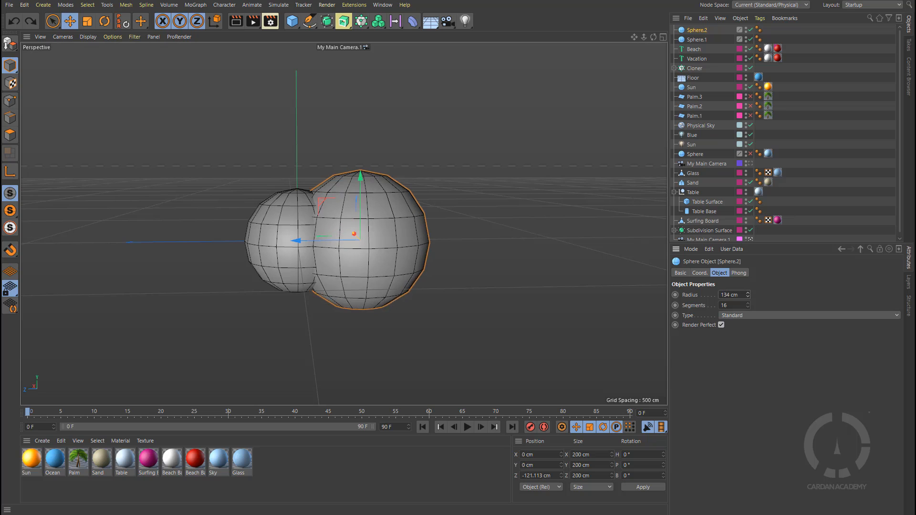
drag(361, 183, 357, 153)
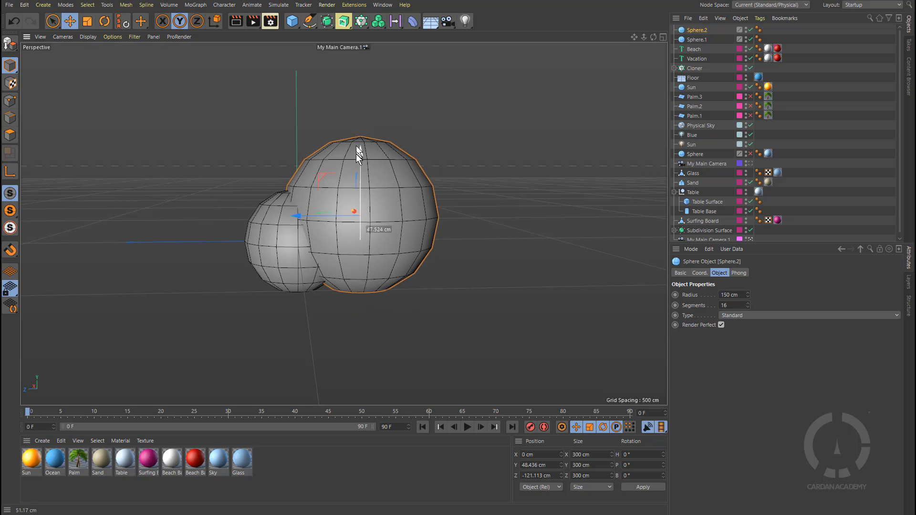
mouse_move(422, 225)
alt+mouse_down()
mouse_move(408, 214)
mouse_move(423, 228)
alt+mouse_up()
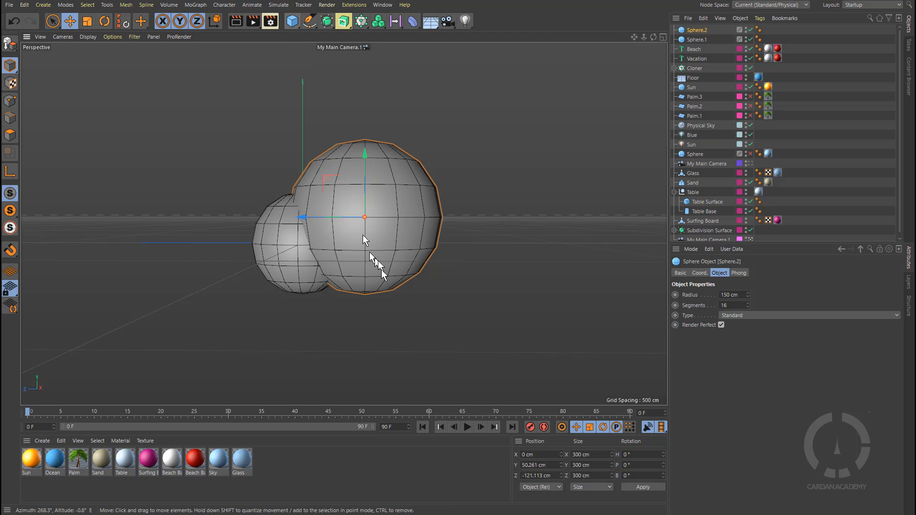
Step: Duplicate the large sphere to its side and reduce the copy's radius to 118 cm
ctrl+drag(304, 223, 358, 232)
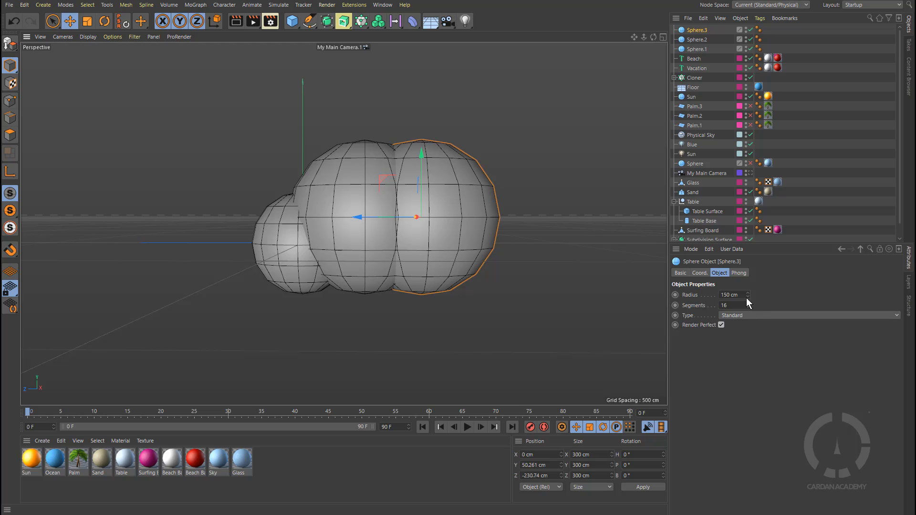
drag(748, 296, 749, 302)
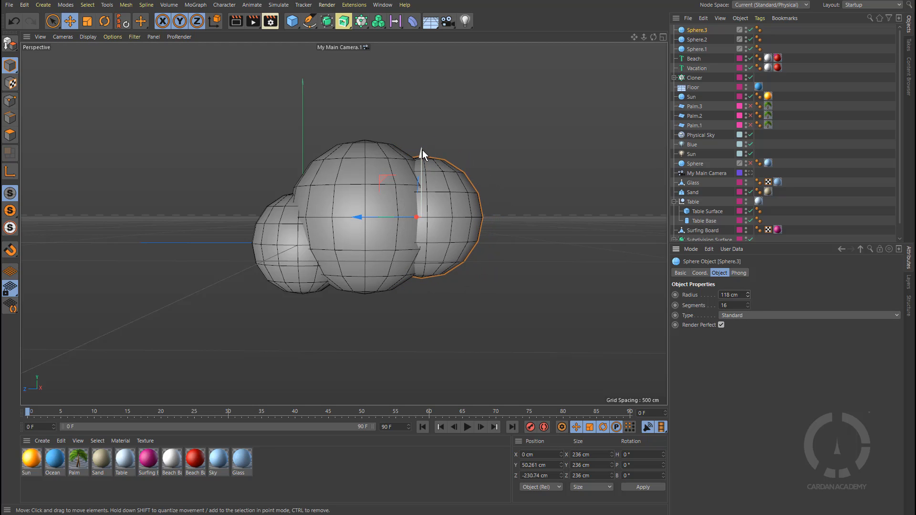
drag(422, 150, 425, 168)
Step: Duplicate the first sphere to the far side, shrink the copy's radius to 76 cm and lower it
click(284, 248)
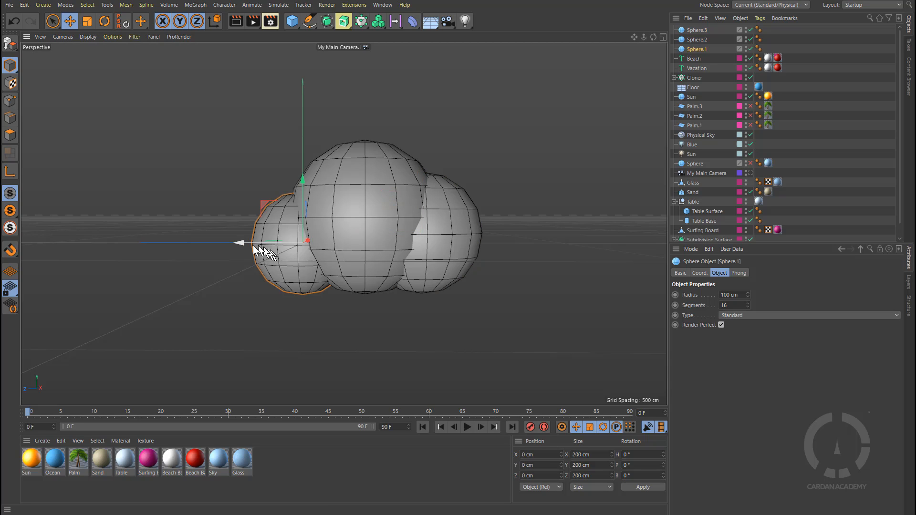
ctrl+drag(244, 242, 418, 259)
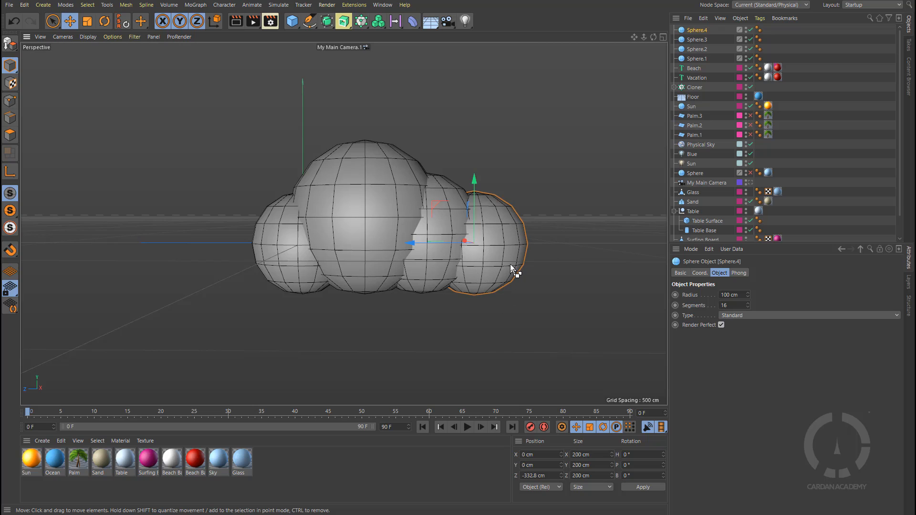
drag(747, 297, 744, 295)
drag(476, 177, 478, 188)
mouse_move(304, 198)
alt+mouse_down()
mouse_move(444, 293)
mouse_move(365, 303)
mouse_move(325, 157)
mouse_move(368, 220)
mouse_move(322, 211)
mouse_move(341, 216)
mouse_move(336, 208)
alt+mouse_up()
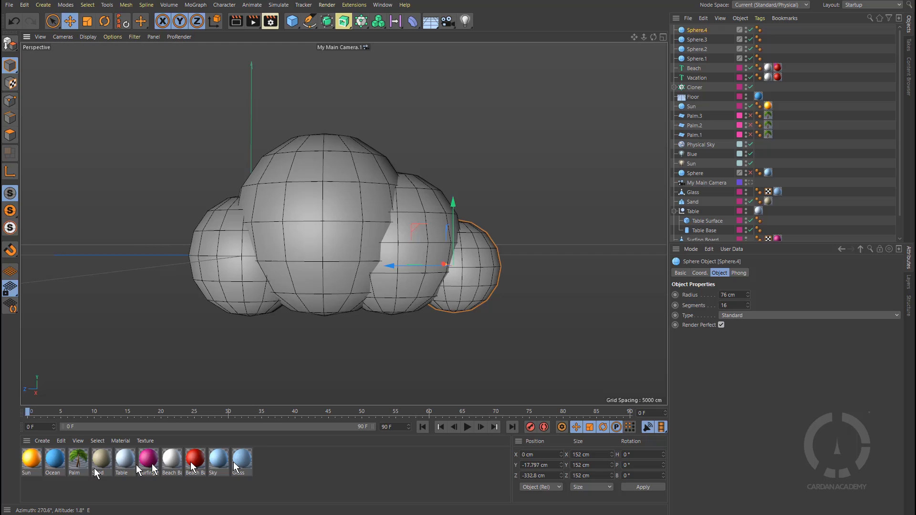
Step: Create a new material named Cloud and open it in the Material Editor
double_click(282, 469)
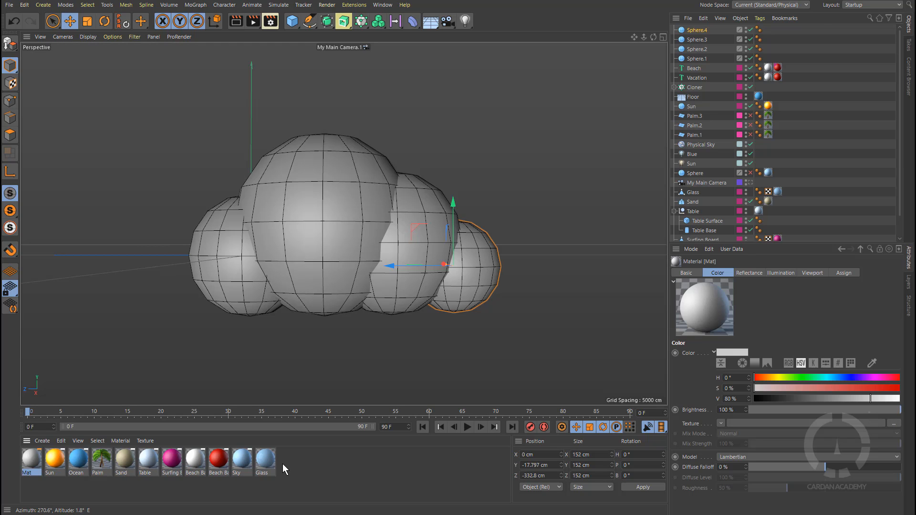
double_click(29, 473)
key(Return)
double_click(31, 460)
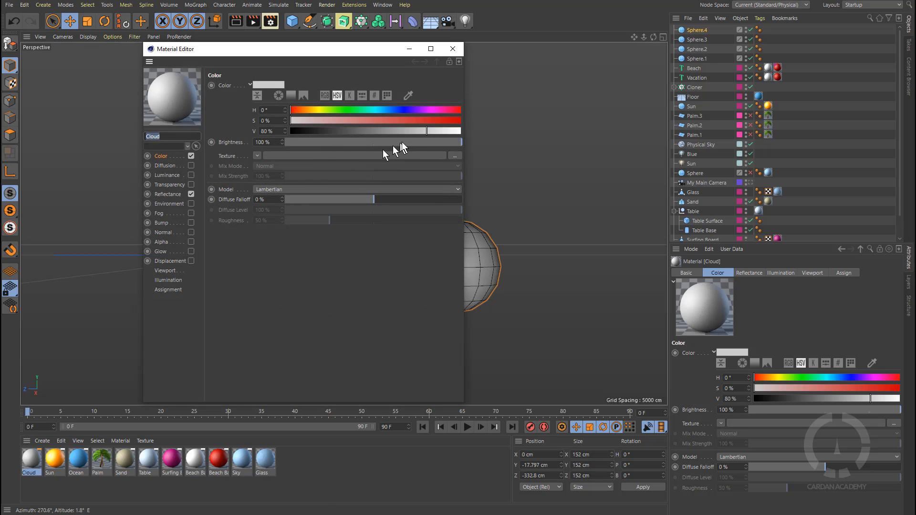
Step: Set the Cloud material's color to hue 188°, saturation 7% and value 100%, and turn off Reflectance
drag(429, 129, 462, 131)
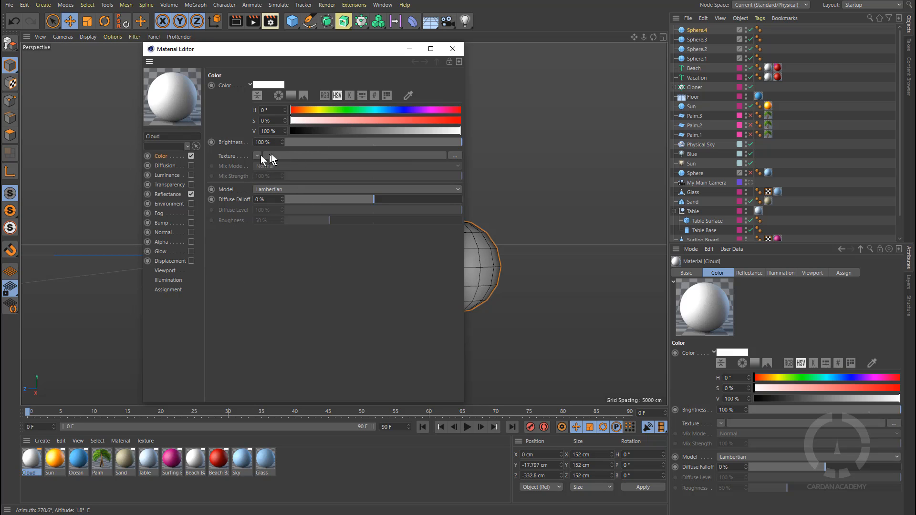
click(191, 195)
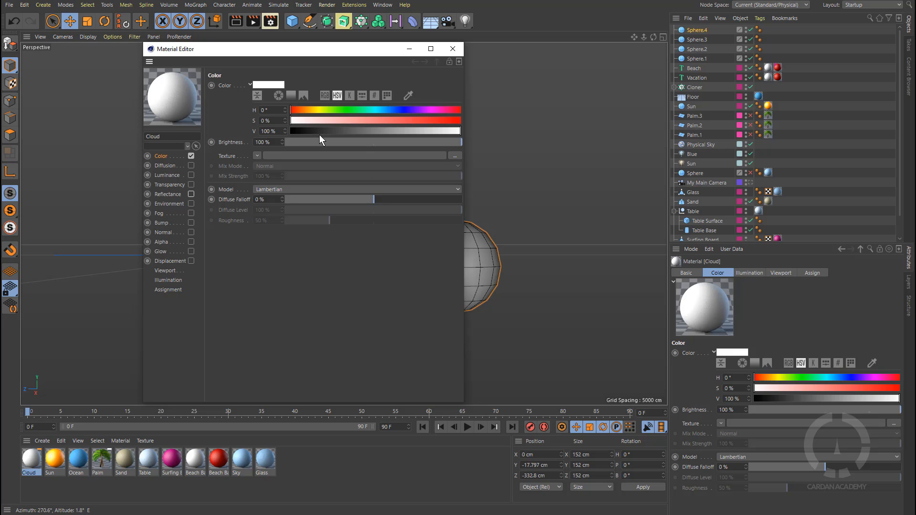
click(380, 110)
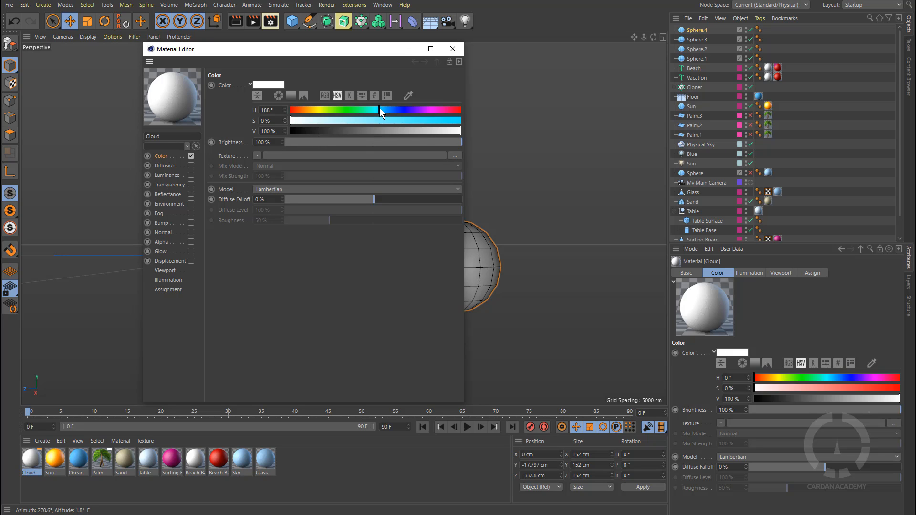
click(296, 122)
drag(301, 121, 302, 126)
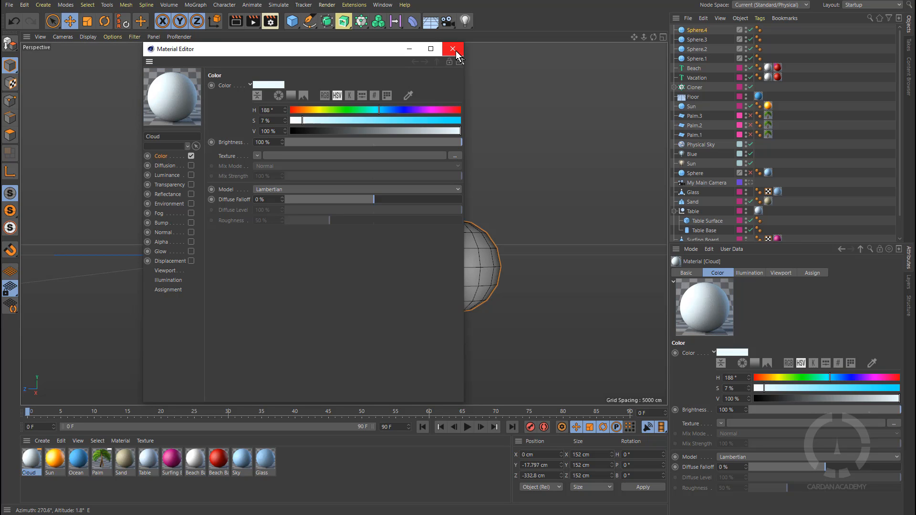
click(453, 48)
Step: Apply the Cloud material to each of the four cloud spheres
drag(44, 471, 697, 40)
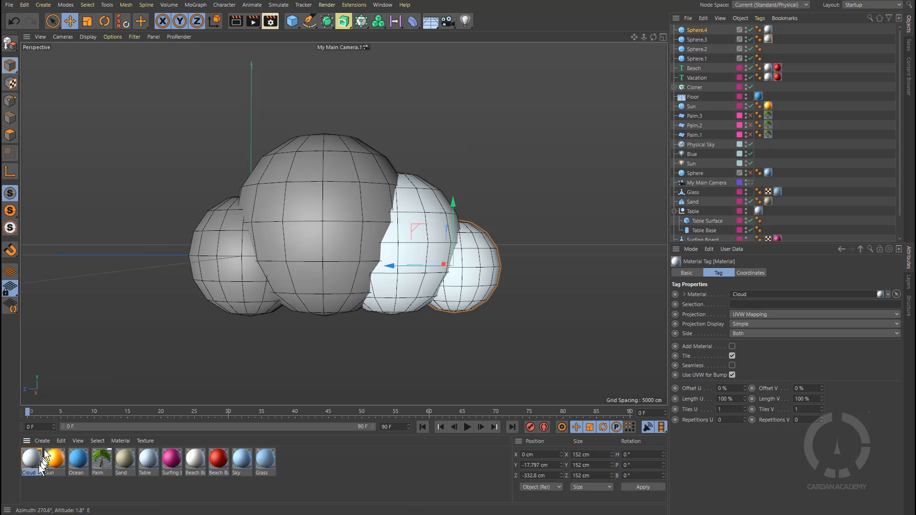
drag(39, 465, 710, 50)
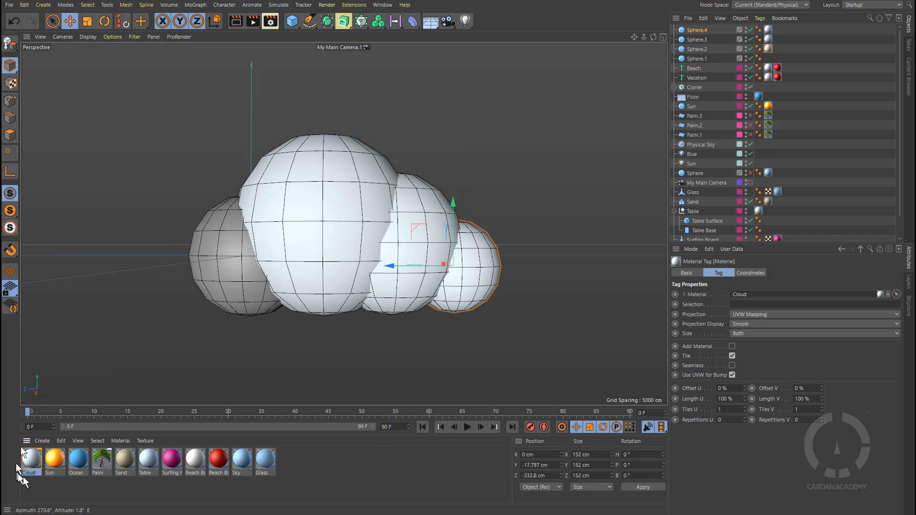
drag(30, 461, 700, 58)
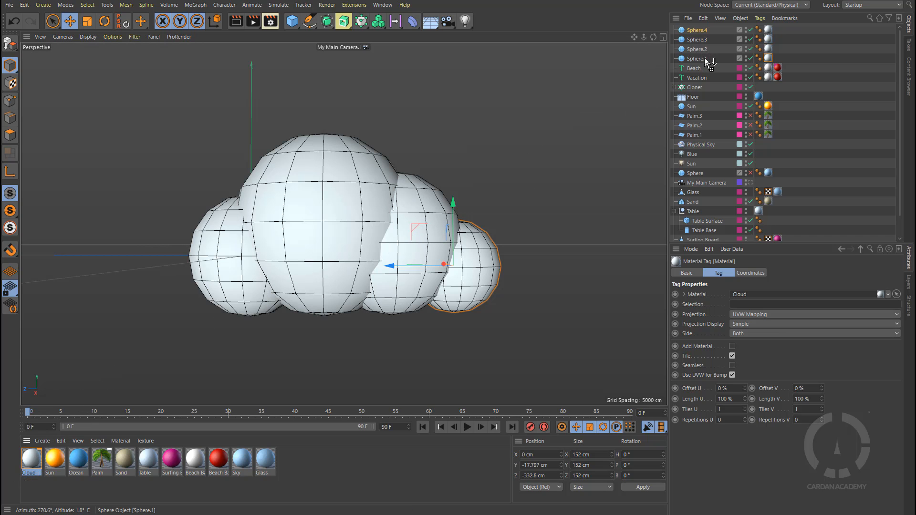
Step: Render the current view to the Picture Viewer to check the cloud's look
click(253, 22)
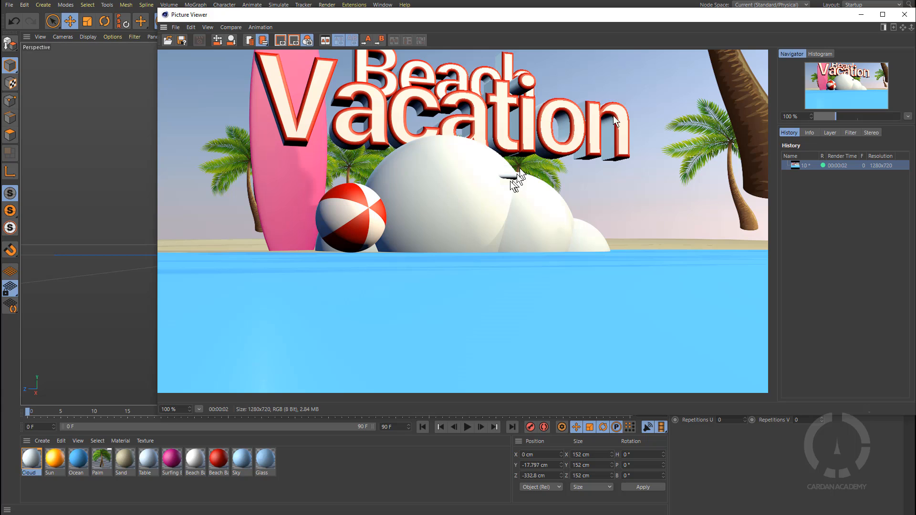
drag(858, 14, 696, 68)
click(698, 70)
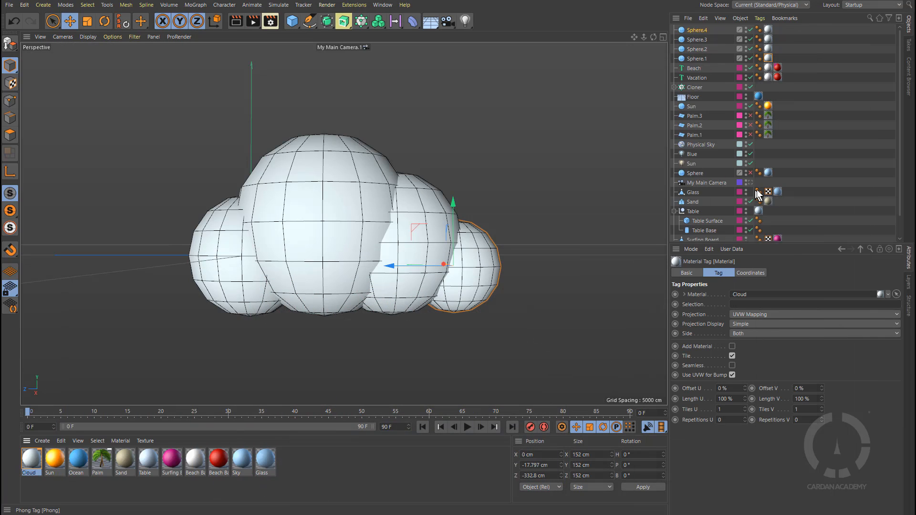
Step: Switch the viewport to My Main Camera and render it to preview the cloud in the scene
scroll(766, 180, down, 2)
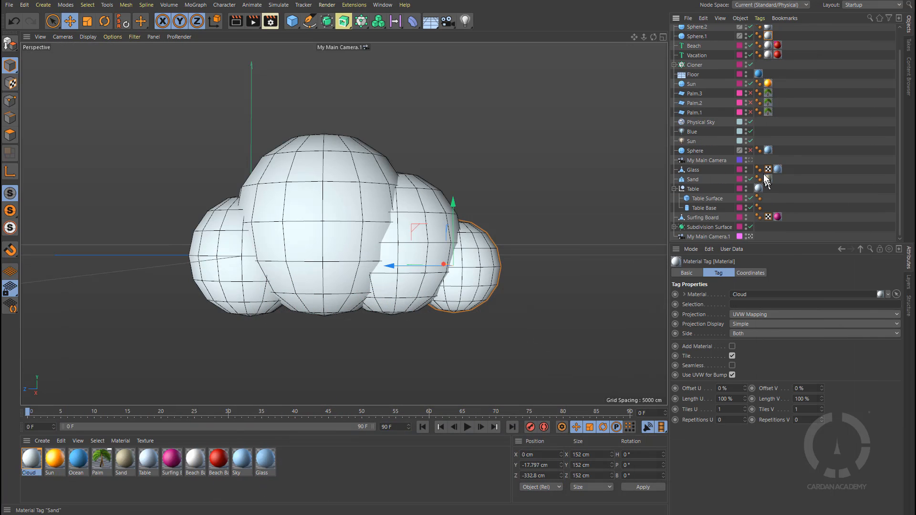
click(750, 236)
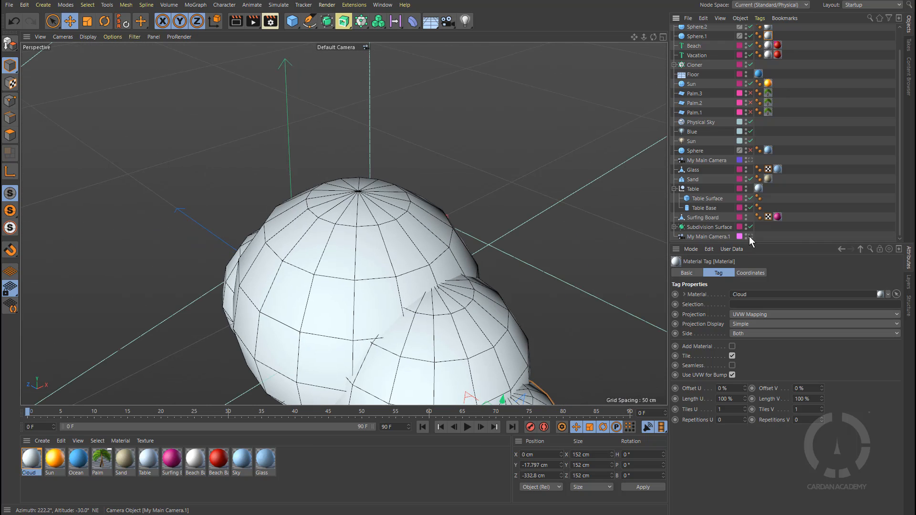
click(750, 160)
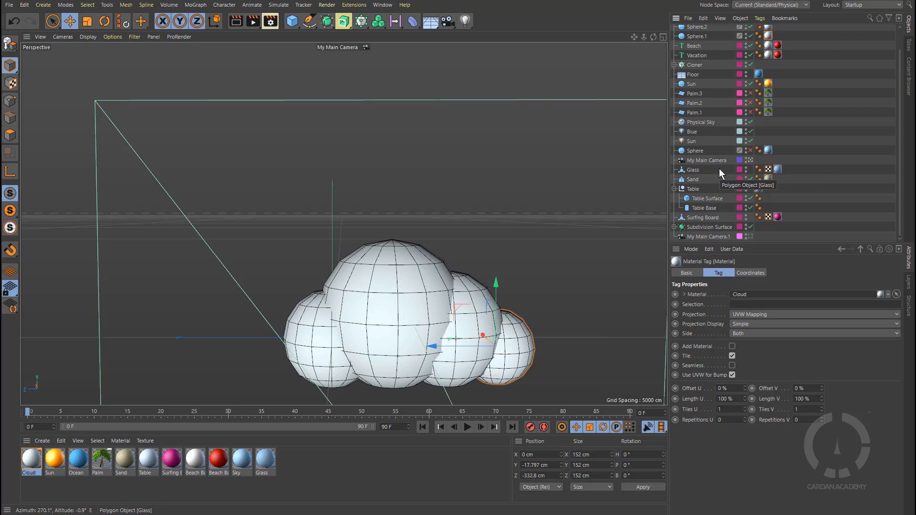
click(253, 21)
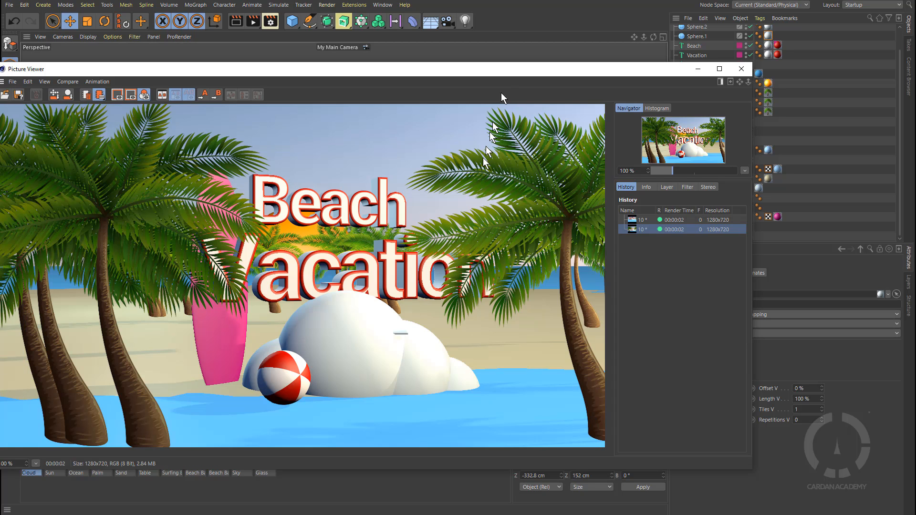
drag(505, 71, 594, 67)
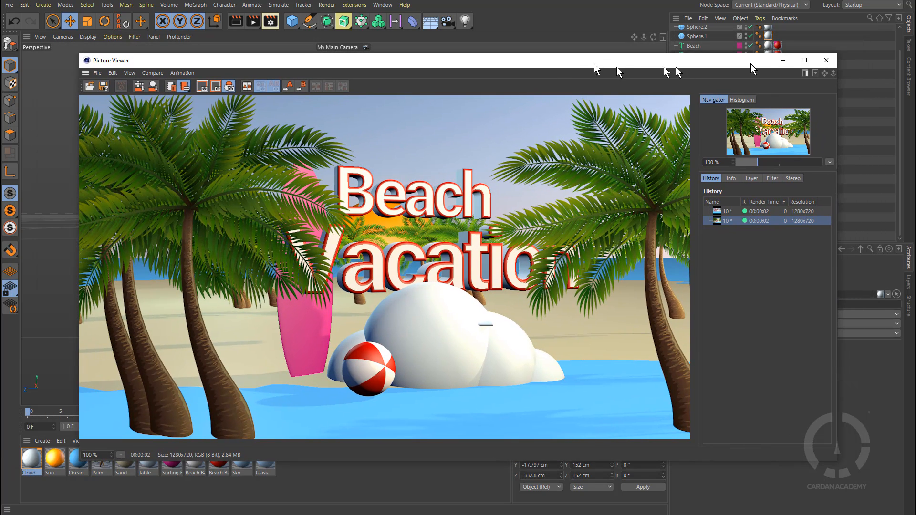
click(785, 59)
Step: Return the viewport to My Main Camera.1 and zoom out on the cloud
click(750, 159)
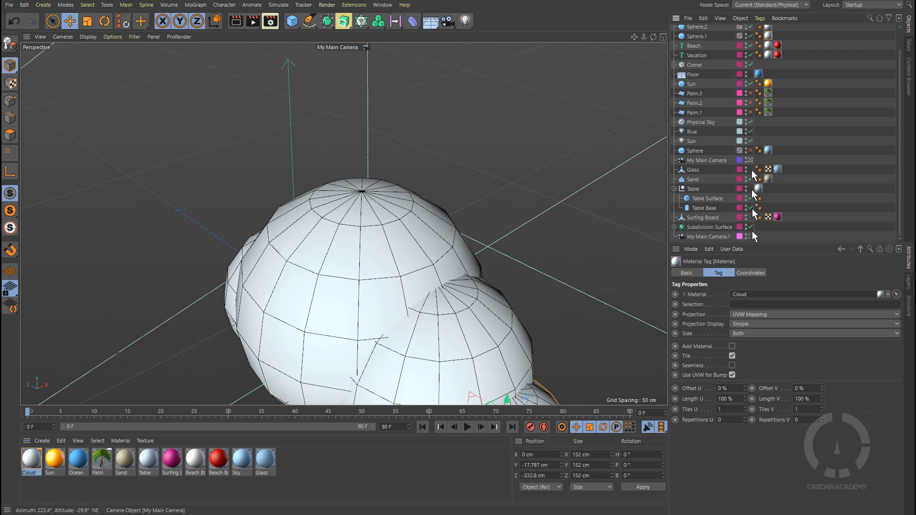
click(751, 237)
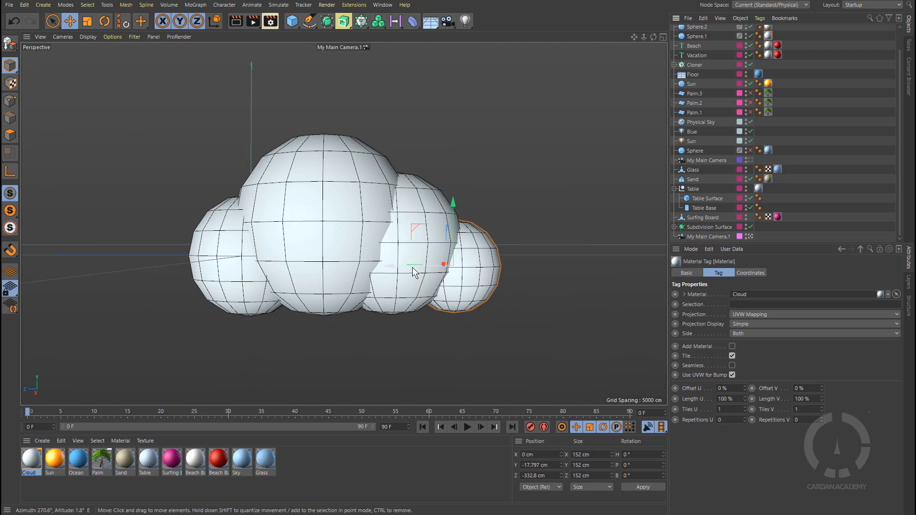
scroll(413, 267, down, 3)
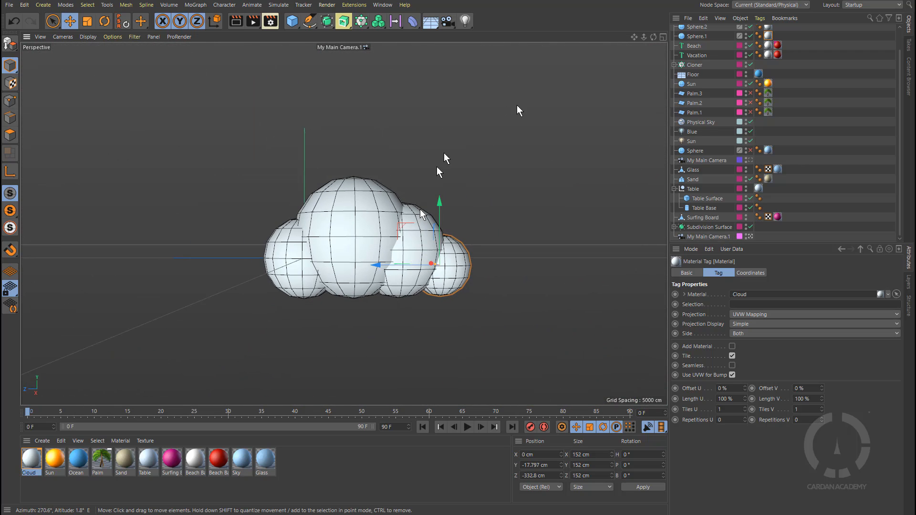
scroll(700, 36, up, 2)
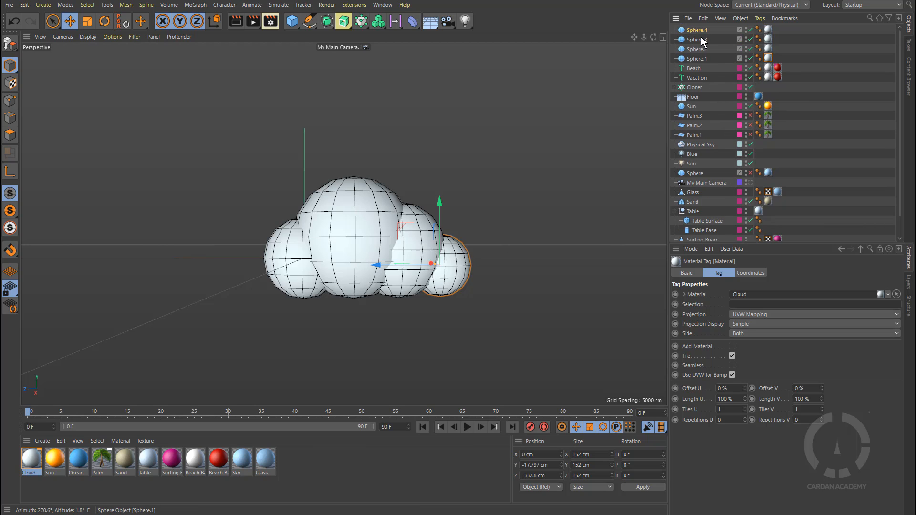
Step: Add a Null object and parent the four cloud spheres under it
click(704, 59)
ctrl+click(697, 30)
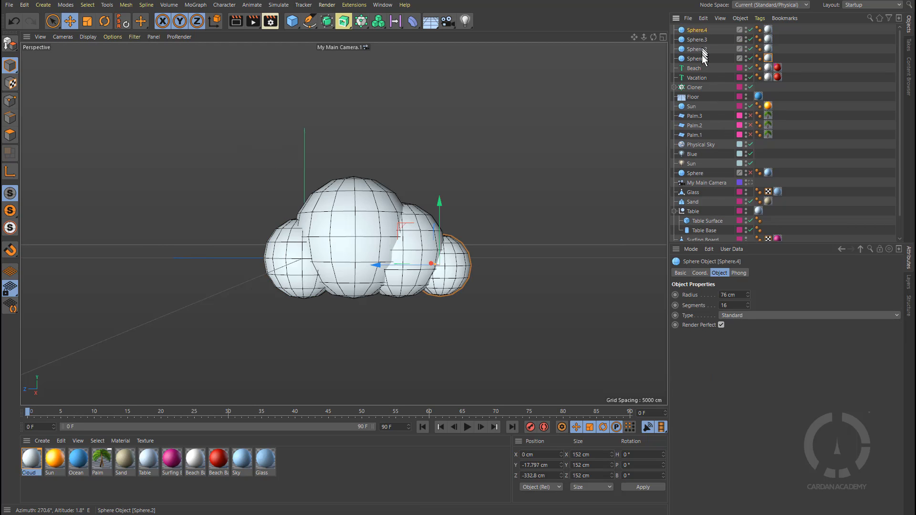
ctrl+click(700, 48)
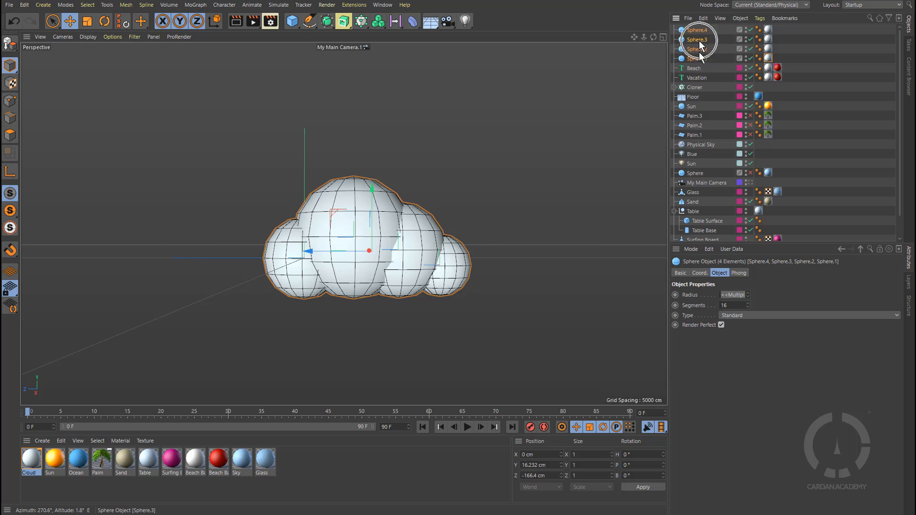
click(293, 21)
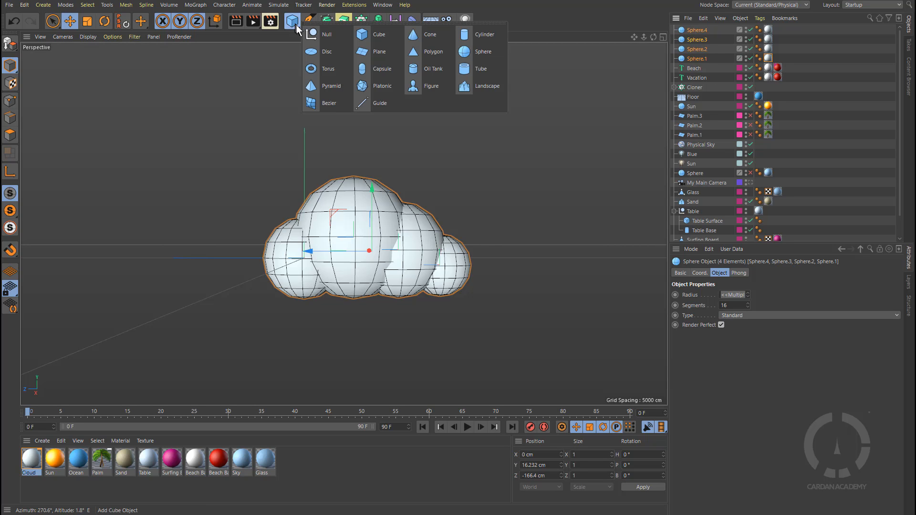
click(335, 33)
click(700, 68)
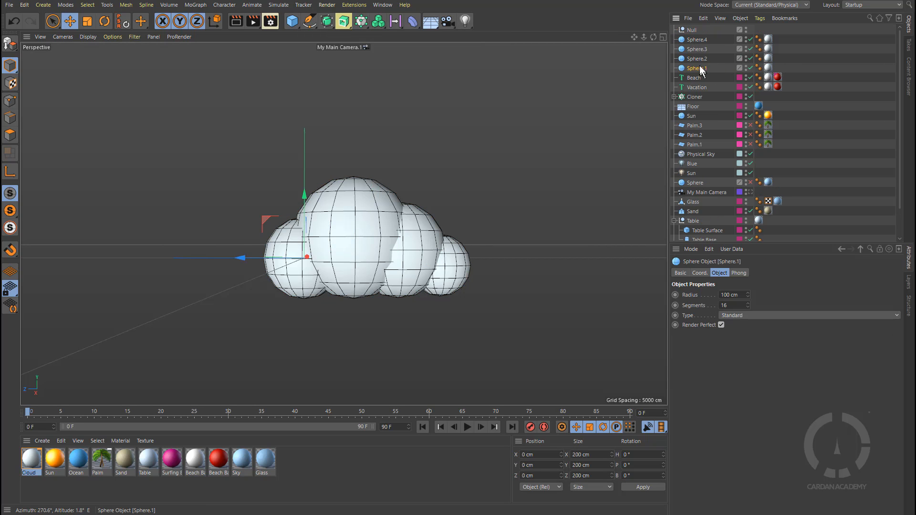
shift+click(697, 39)
drag(695, 29, 693, 29)
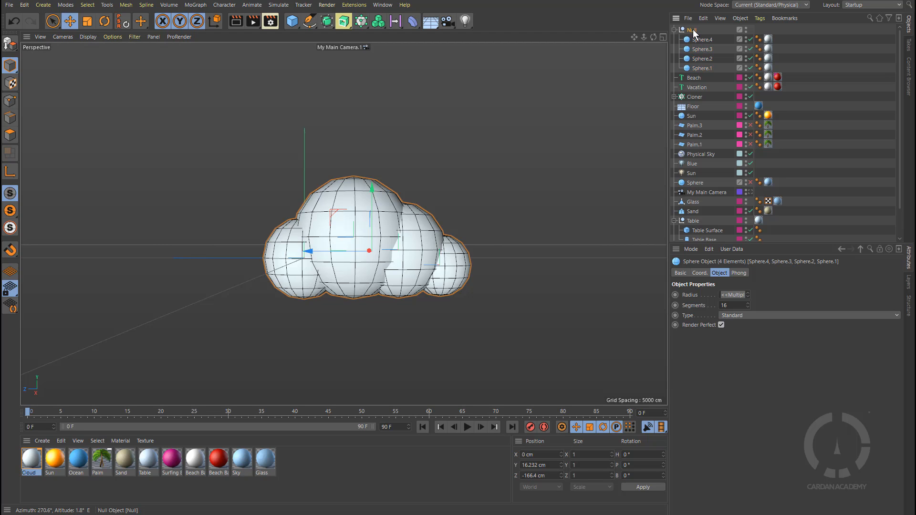
Step: Rename the null as Cloud
click(693, 30)
double_click(693, 30)
text(c)
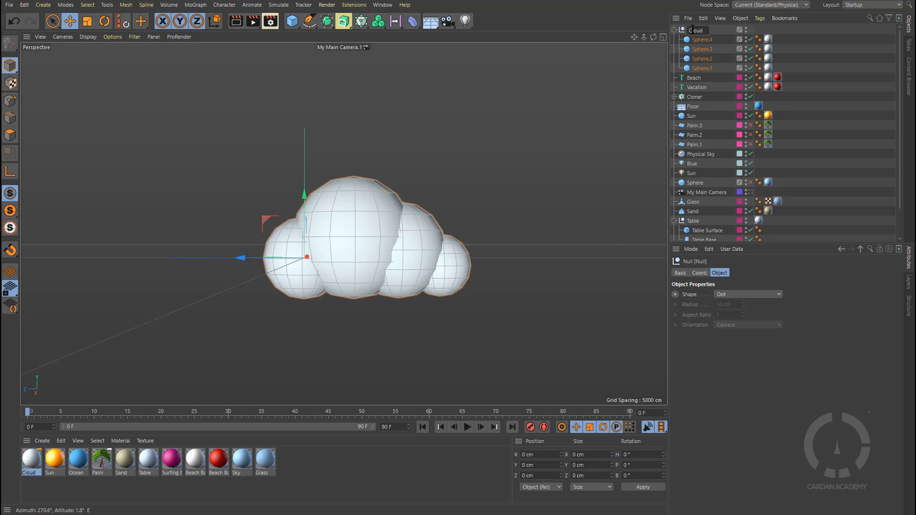
key(Return)
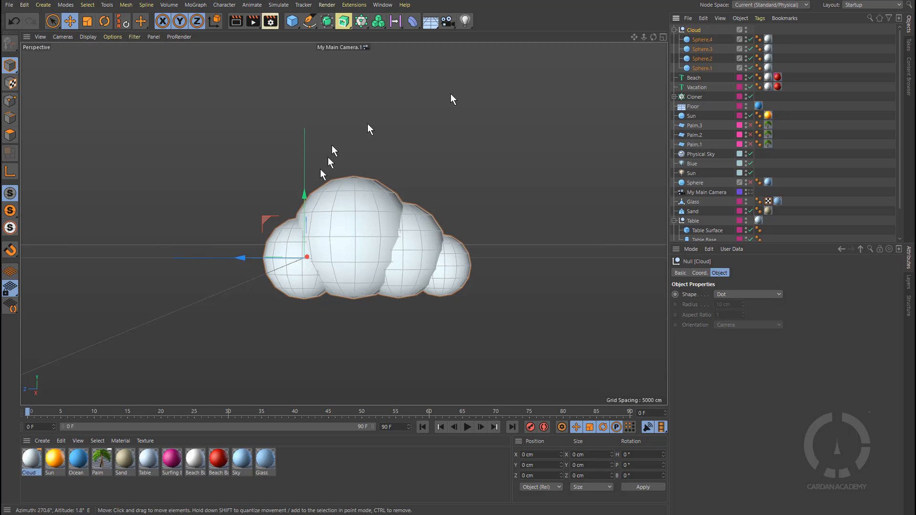
Step: Make the hidden scene layer visible in the viewport and raise the Cloud group to Y about 336 cm
drag(305, 197, 315, 112)
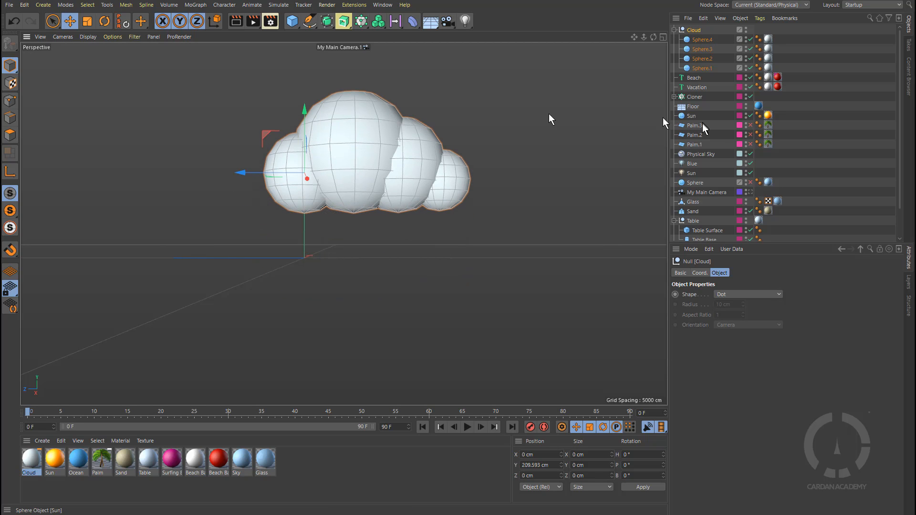
click(909, 281)
click(722, 270)
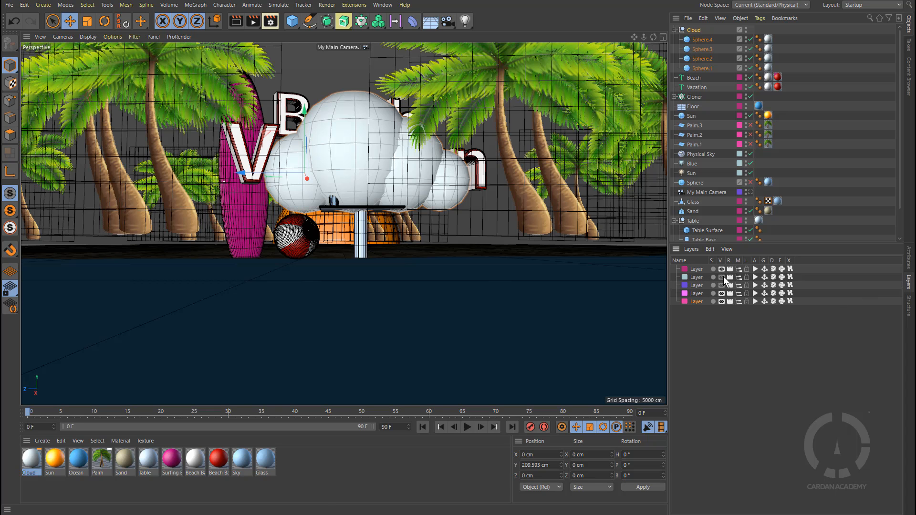
drag(304, 109, 300, 58)
Step: In the four-view layout, move the Cloud group sideways to X about 1879 cm and raise it to Y about 978 cm
alt+drag(391, 183, 392, 262)
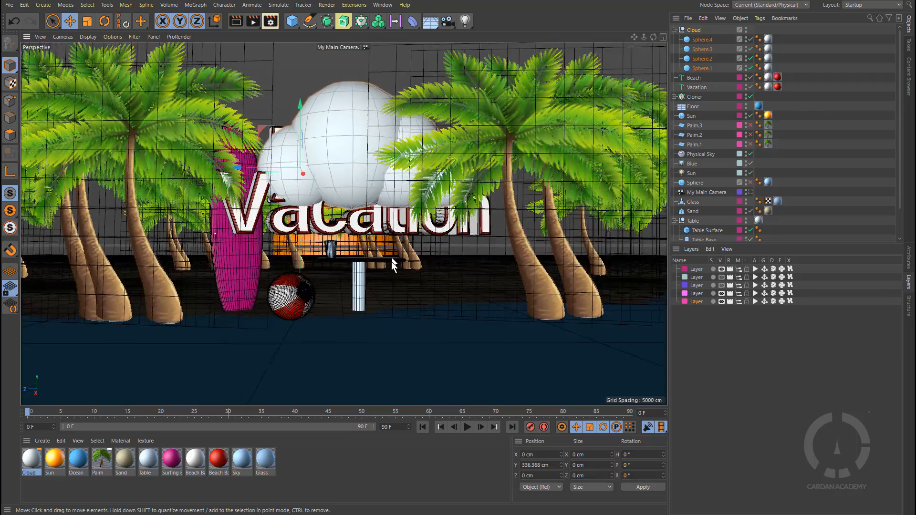
alt+right_drag(391, 262, 440, 258)
alt+middle_drag(439, 258, 449, 288)
alt+drag(450, 288, 457, 288)
alt+right_drag(457, 288, 464, 290)
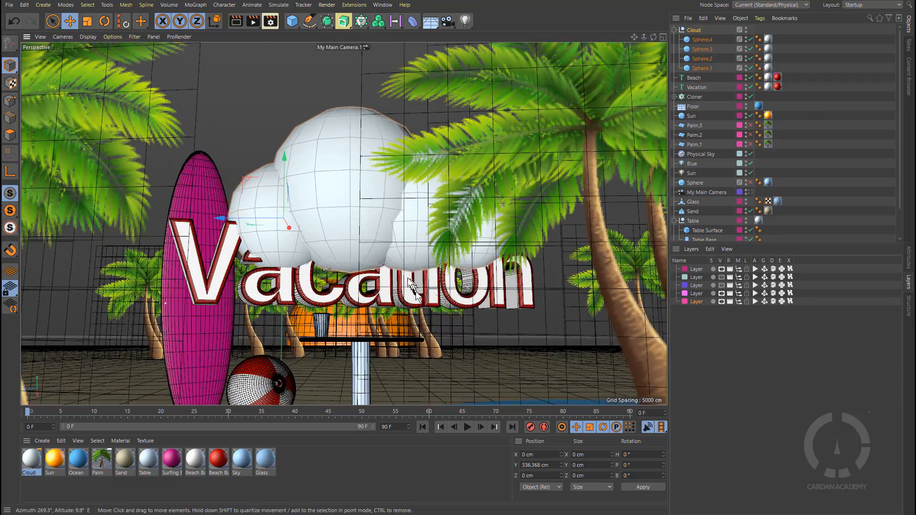
click(663, 37)
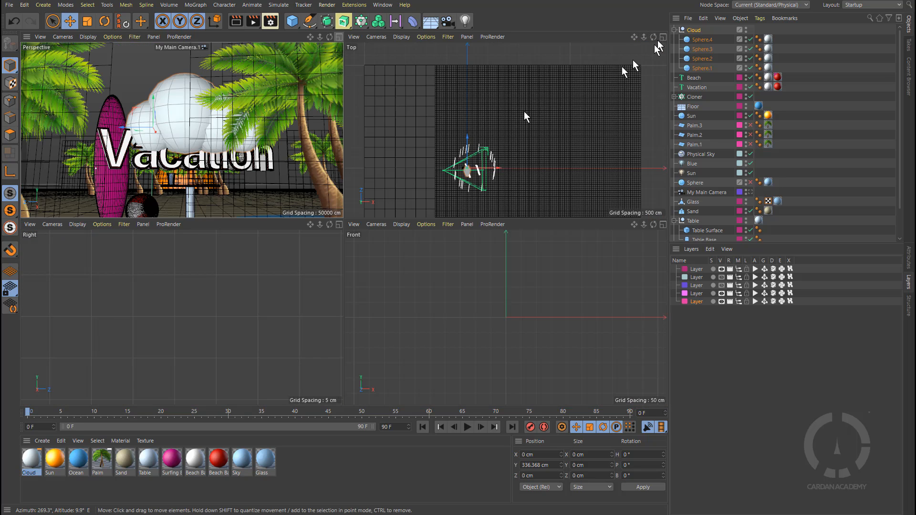
drag(501, 171, 537, 164)
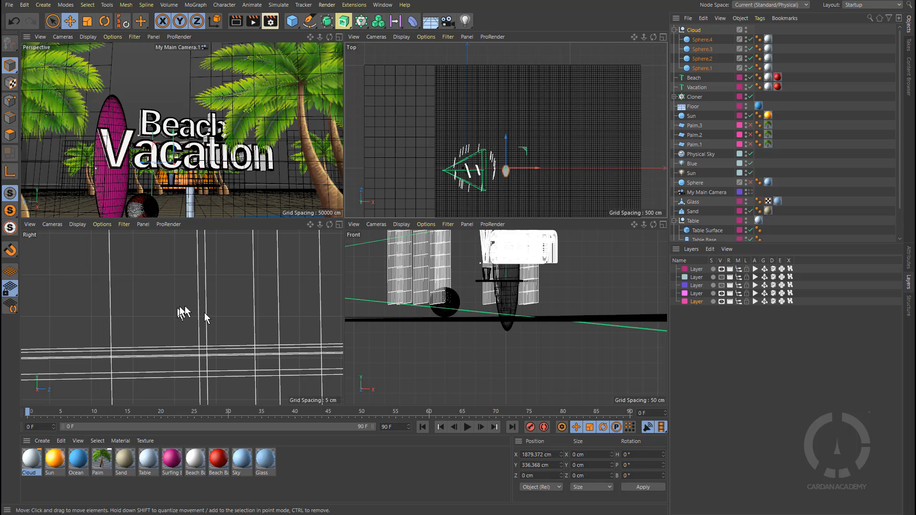
scroll(510, 329, down, 5)
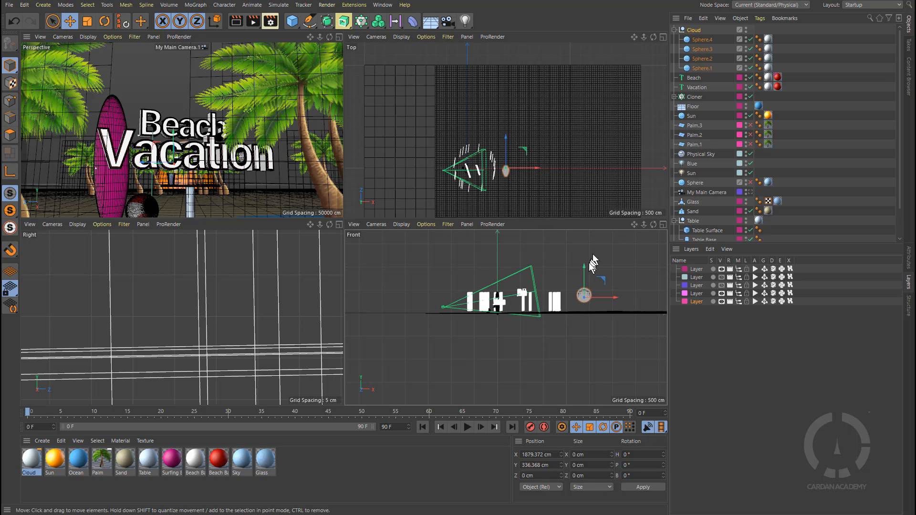
drag(584, 266, 585, 237)
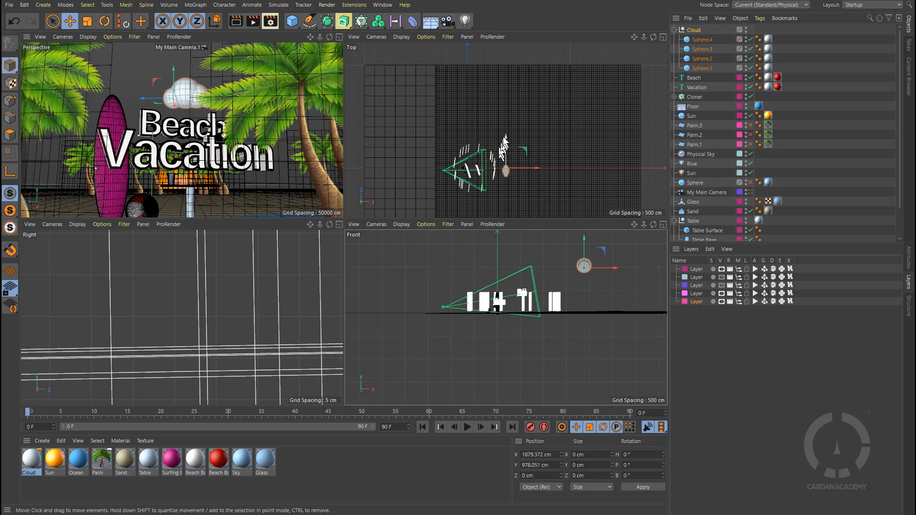
Step: Reposition the Cloud group to Z about 325 cm and Y about 1050 cm, returning to the single perspective view
drag(506, 138, 506, 131)
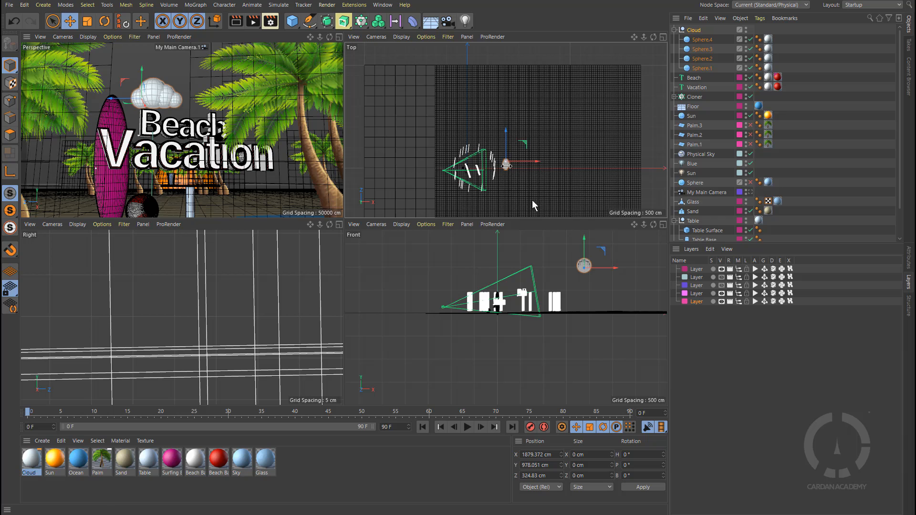
drag(586, 239, 585, 236)
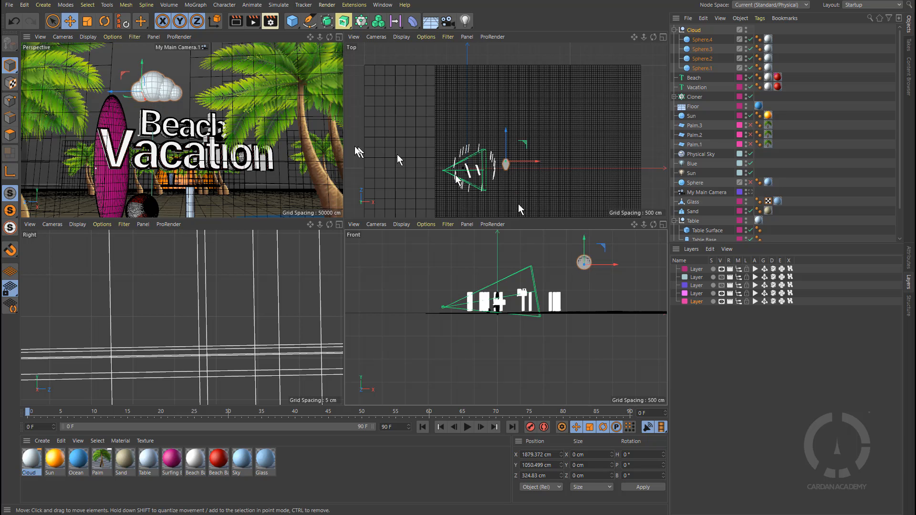
click(339, 38)
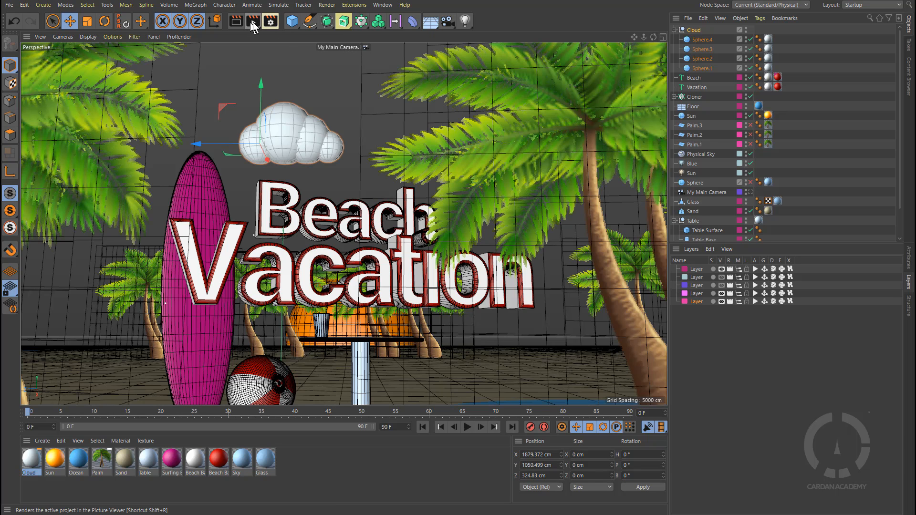
Step: Render the scene to the Picture Viewer to check the cloud's placement
click(253, 21)
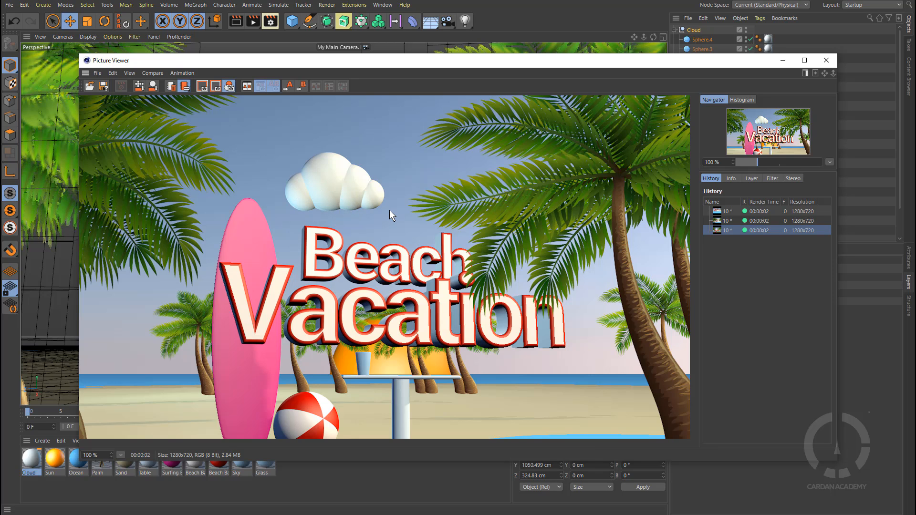
click(785, 60)
Step: Hide the other scene layer in the viewport so only the cloud spheres remain, framed in view
scroll(743, 193, down, 3)
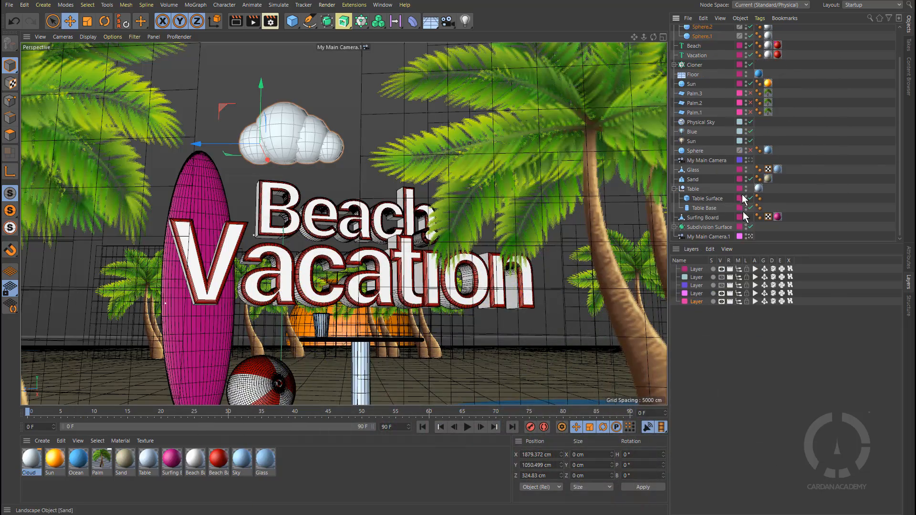
click(749, 236)
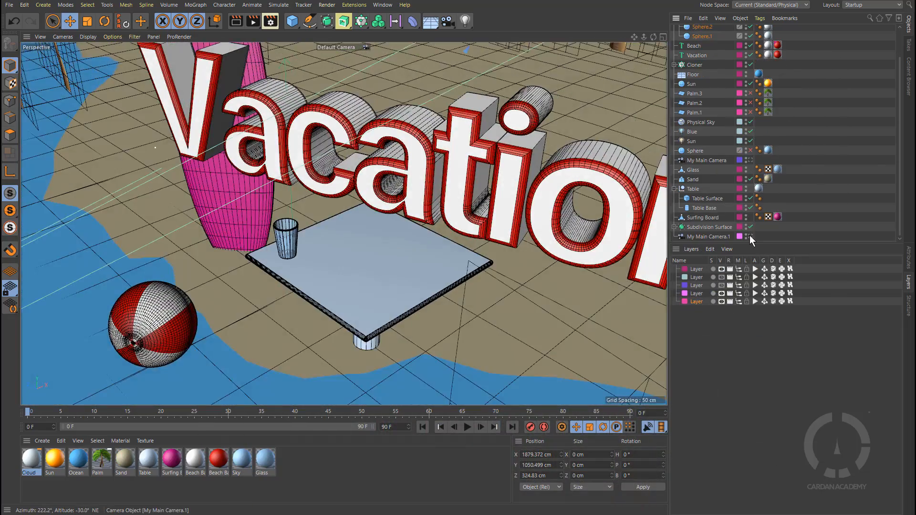
click(749, 236)
click(723, 269)
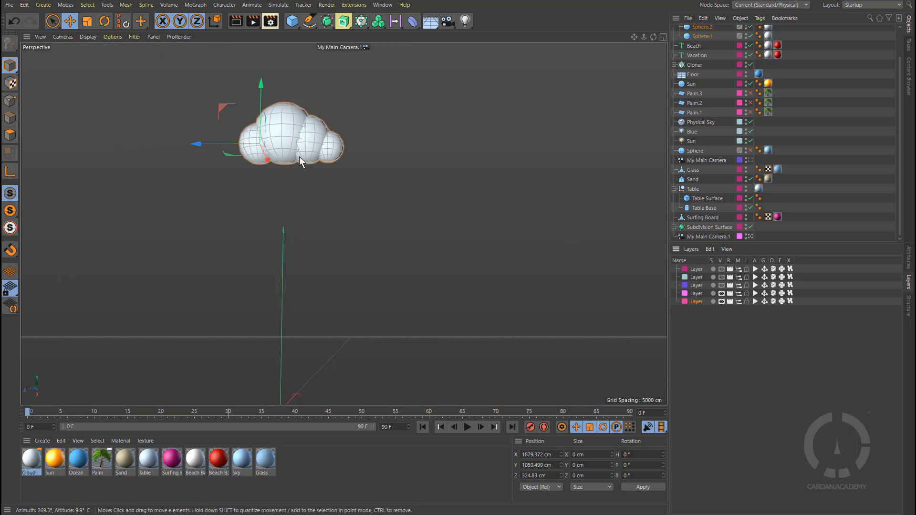
key(o)
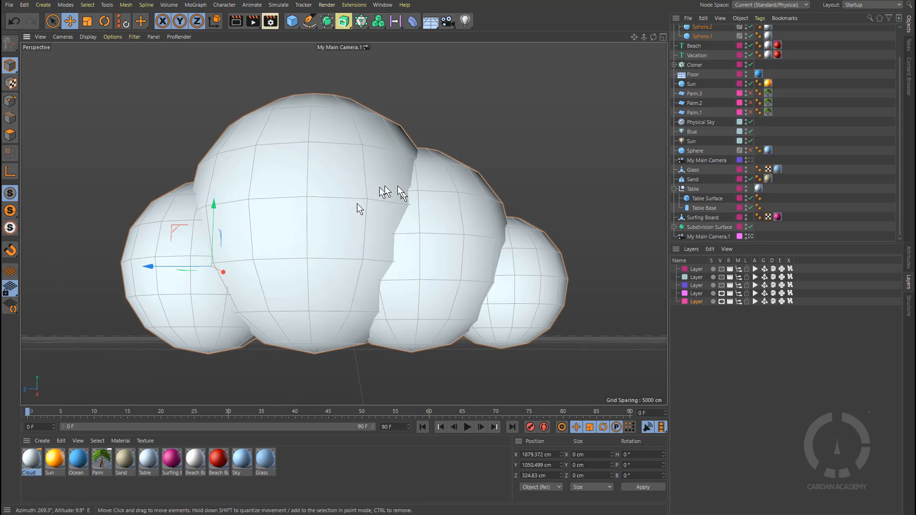
Step: Add a Metaball object and move Sphere.1 from the Cloud null under it
click(328, 21)
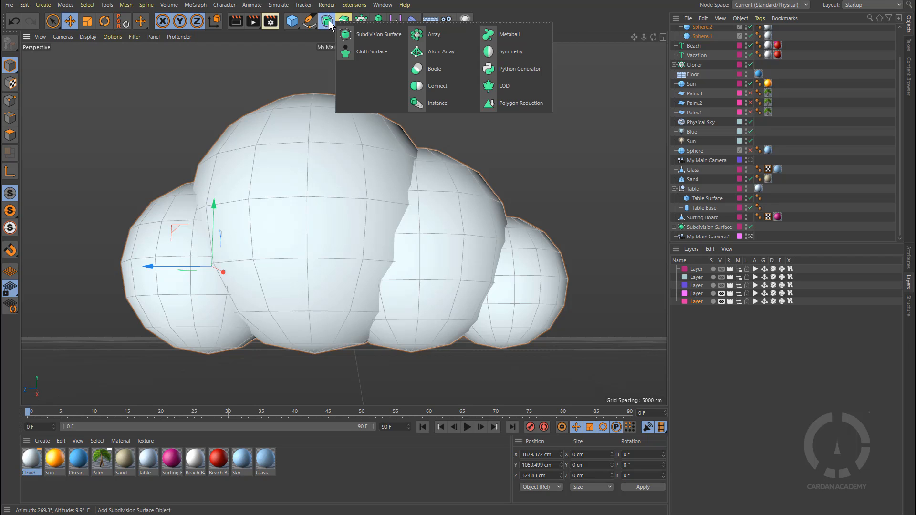
click(519, 35)
scroll(828, 179, up, 2)
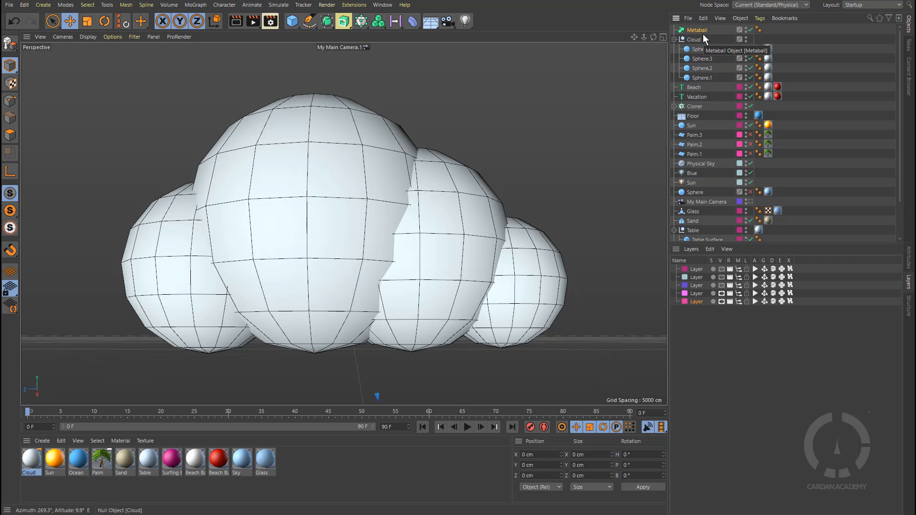
click(909, 261)
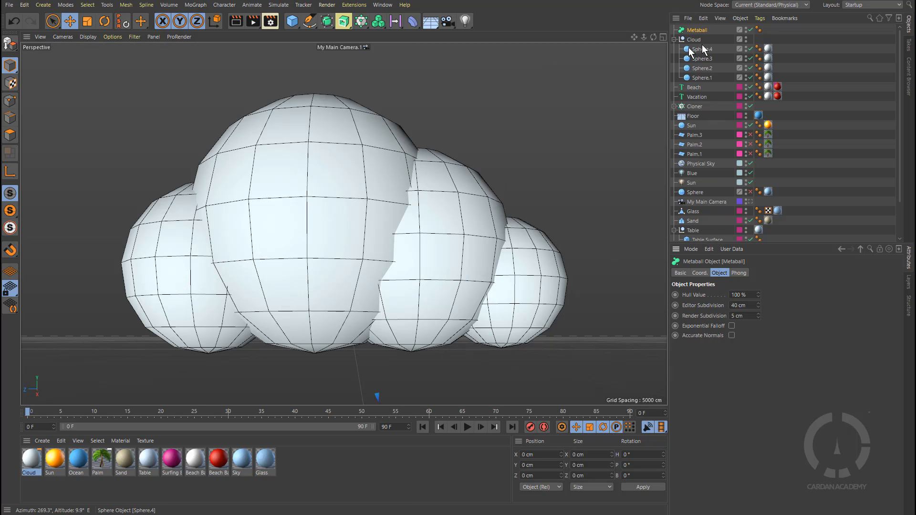
click(703, 77)
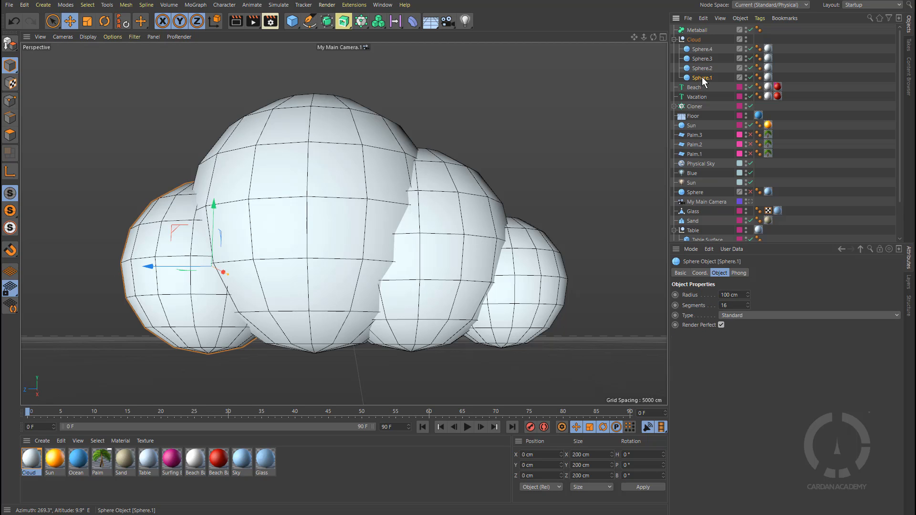
drag(702, 77, 700, 33)
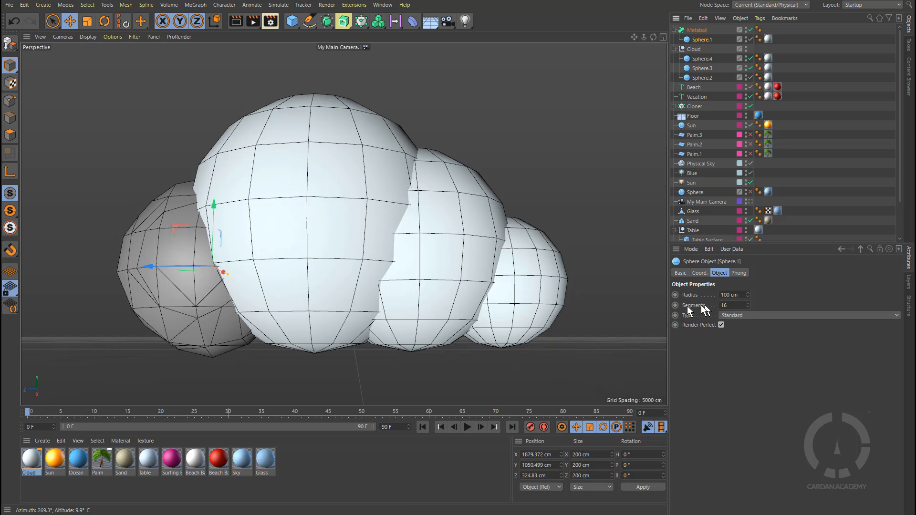
click(748, 308)
Step: Lower the Metaball's Editor Subdivision to 30 cm
click(697, 30)
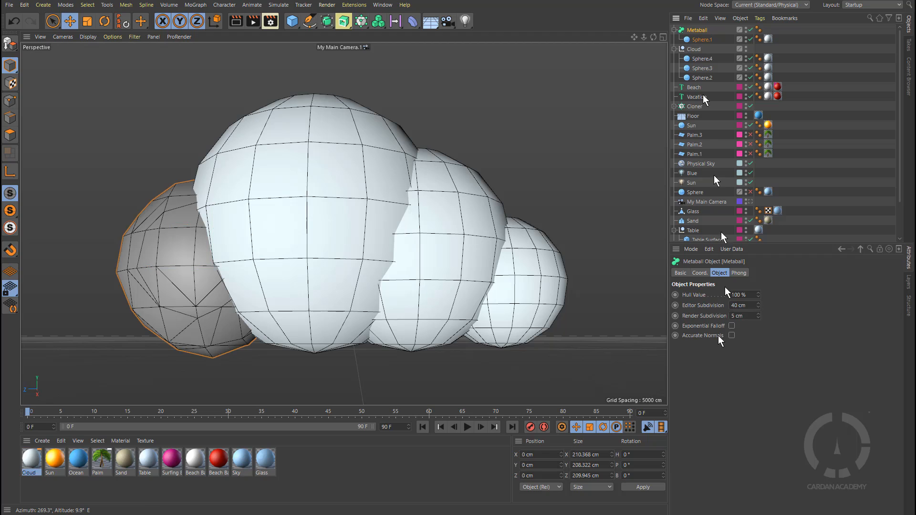
click(758, 307)
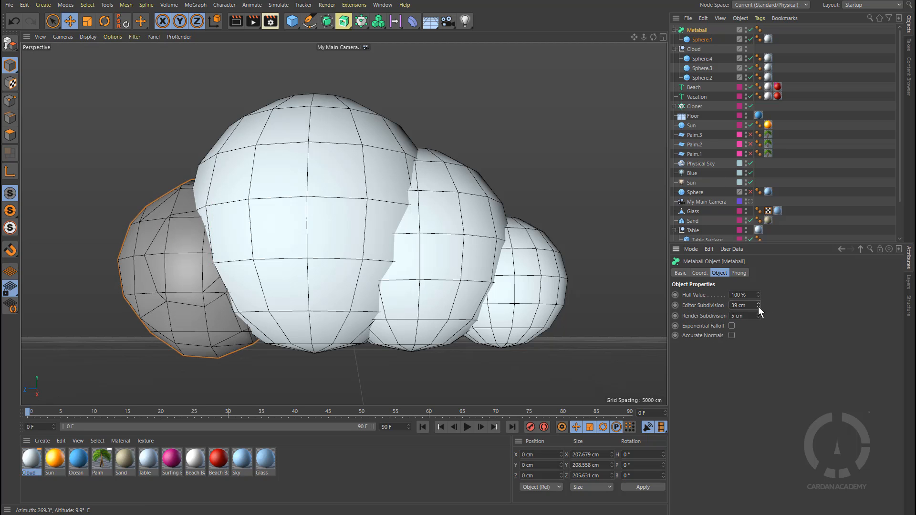
click(759, 308)
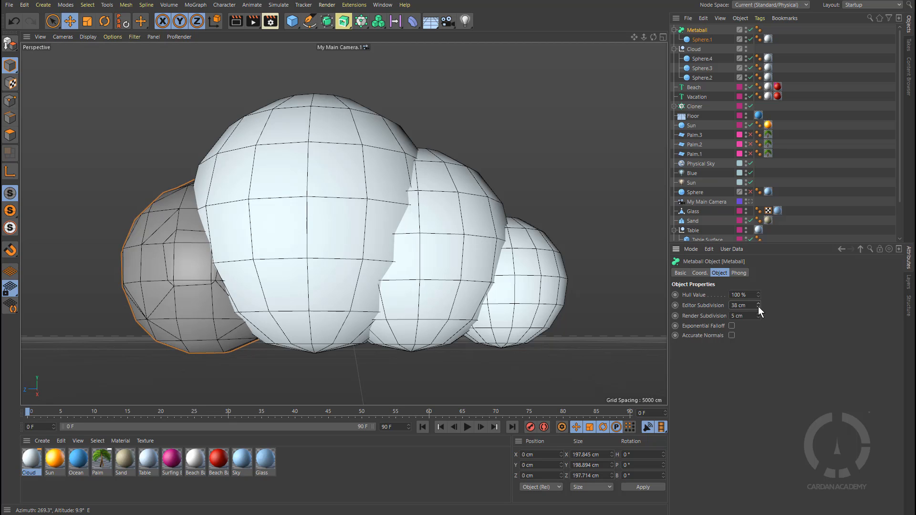
click(758, 307)
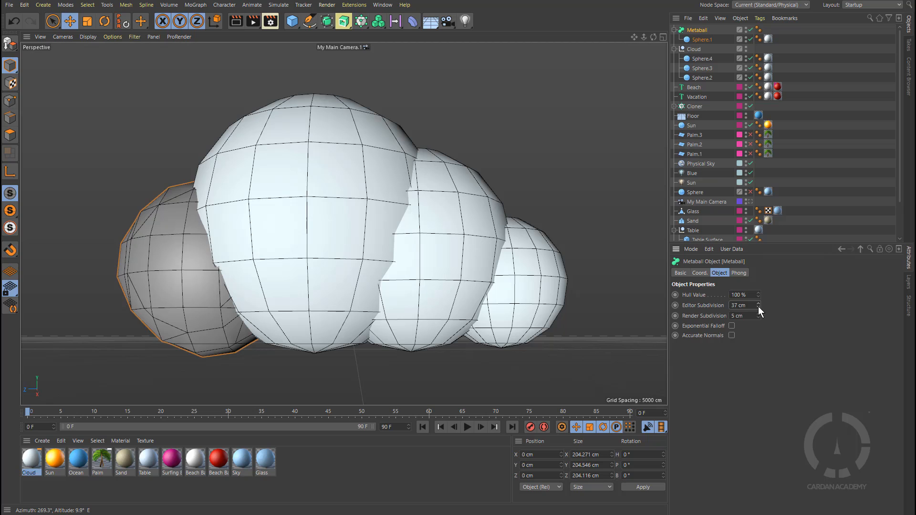
click(758, 308)
click(759, 308)
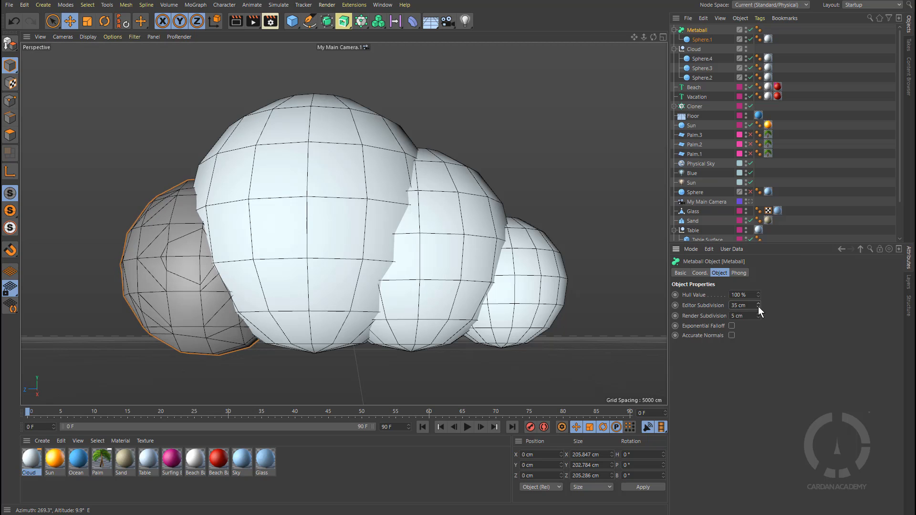
click(759, 307)
click(758, 308)
click(758, 307)
click(758, 308)
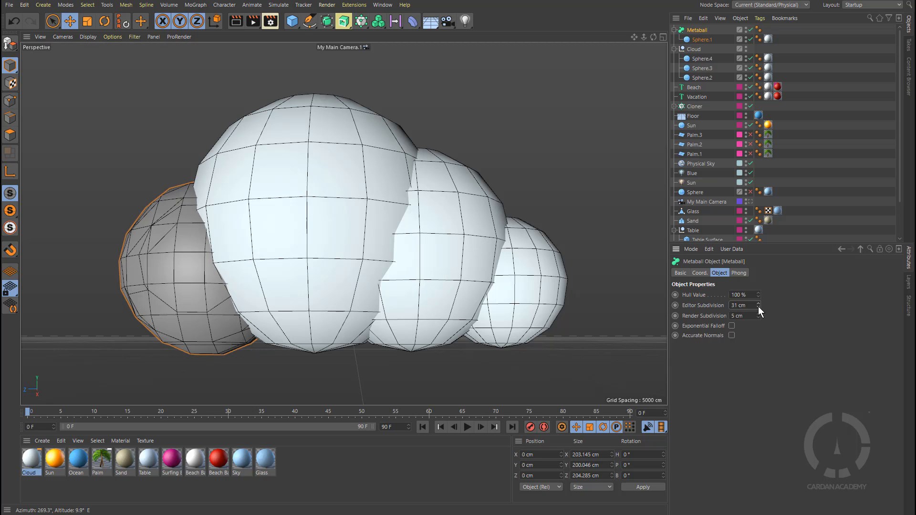
click(758, 307)
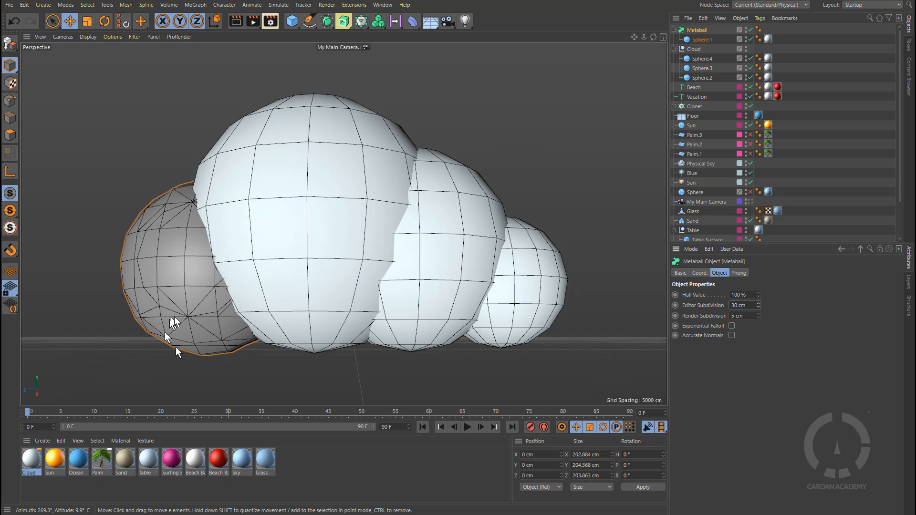
Step: Move the remaining spheres from the Cloud null under the Metaball
drag(705, 77, 699, 41)
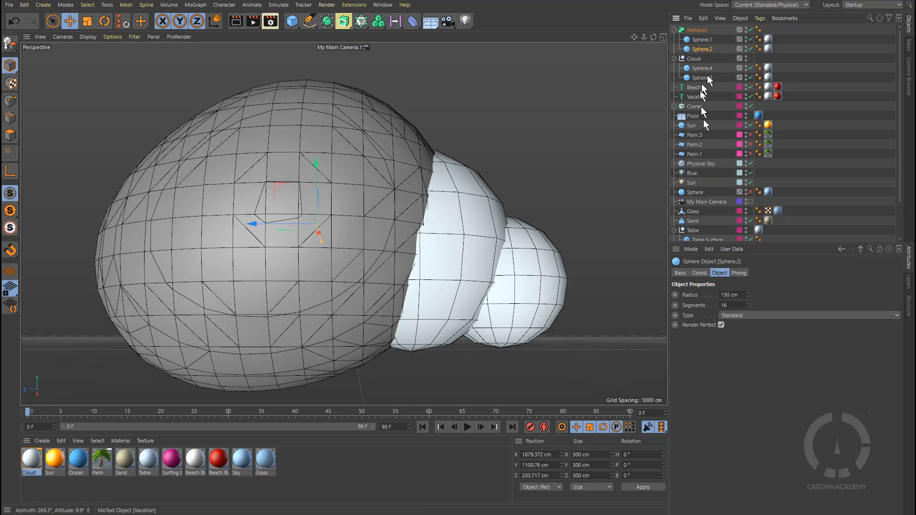
mouse_move(704, 75)
mouse_down()
mouse_move(706, 51)
mouse_move(703, 61)
mouse_up()
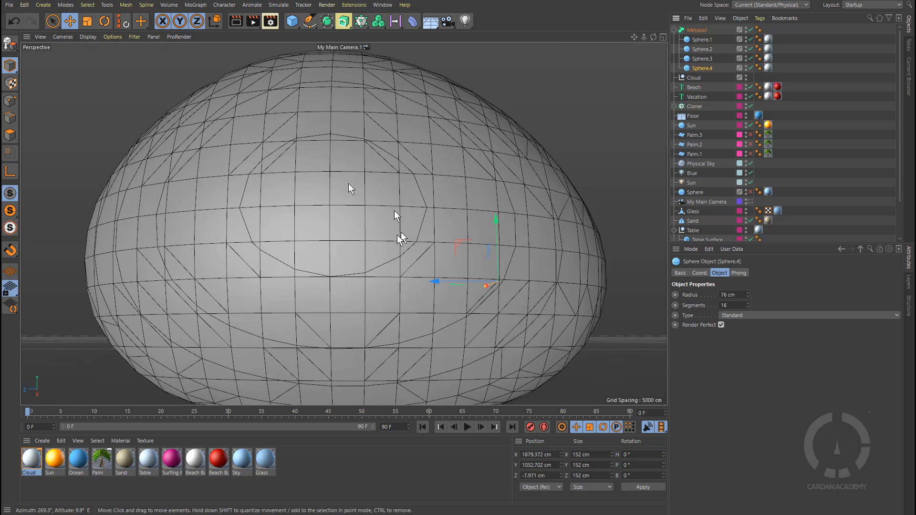
scroll(398, 233, down, 5)
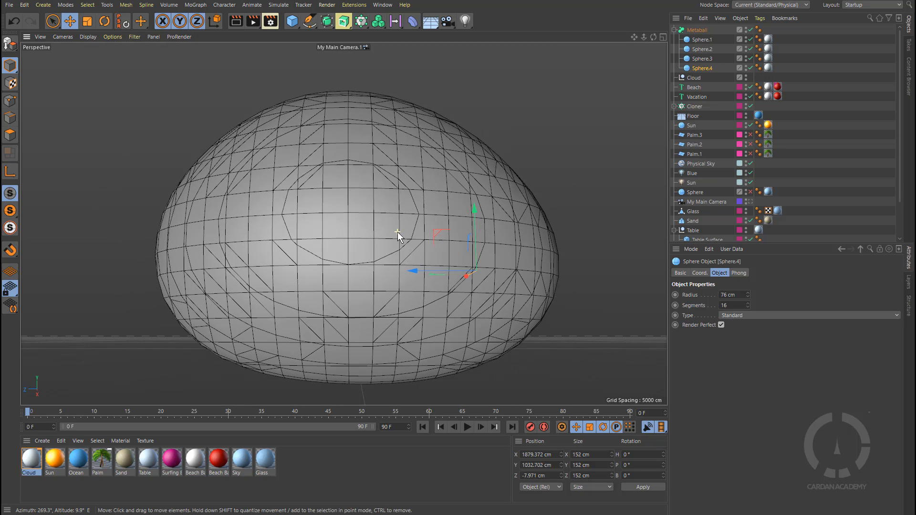
Step: Set the Metaball's Hull Value to 492% and its Editor Subdivision to 32 cm
click(697, 30)
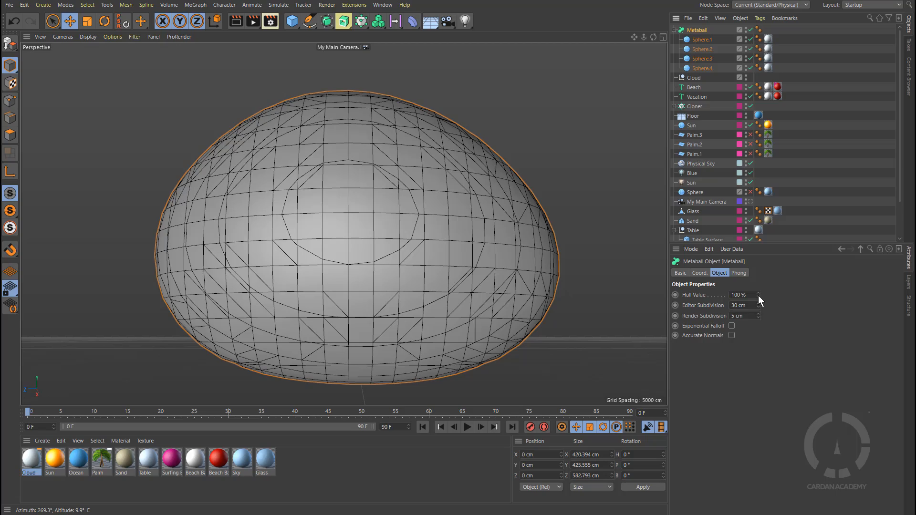
drag(759, 295, 790, 268)
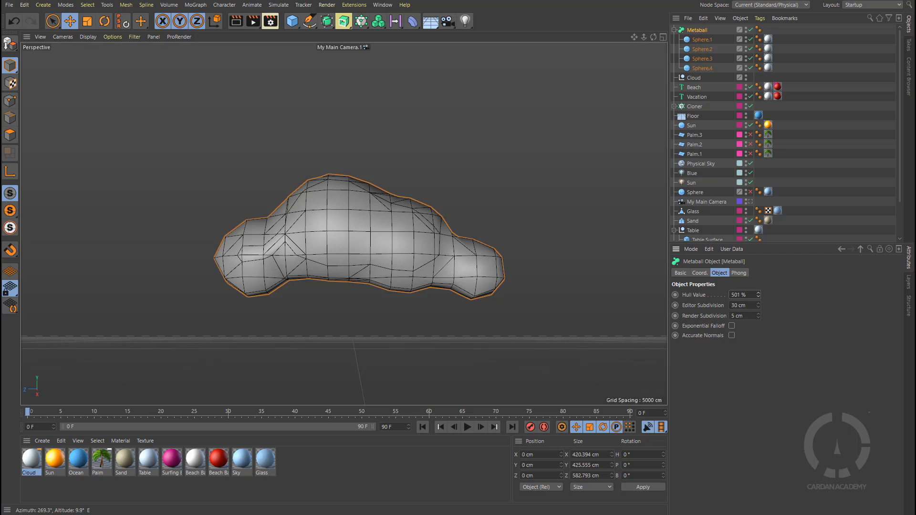
drag(759, 294, 760, 299)
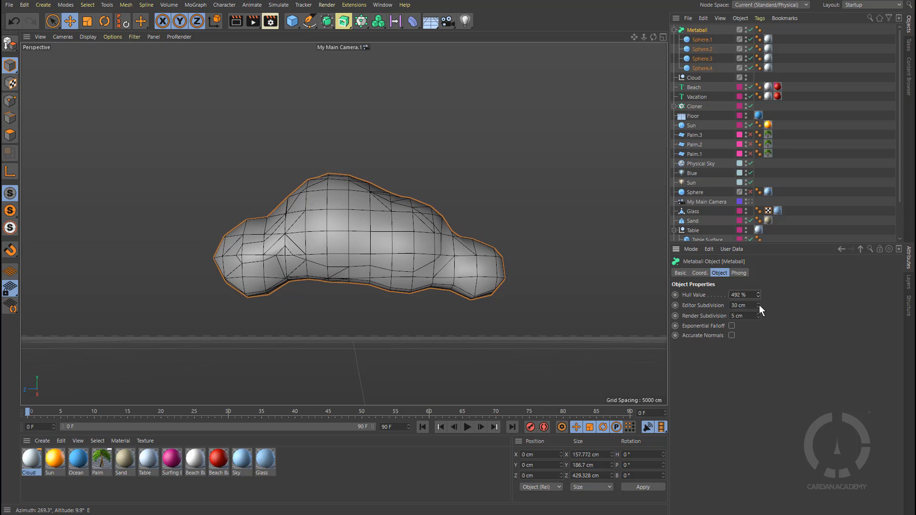
click(758, 304)
click(759, 304)
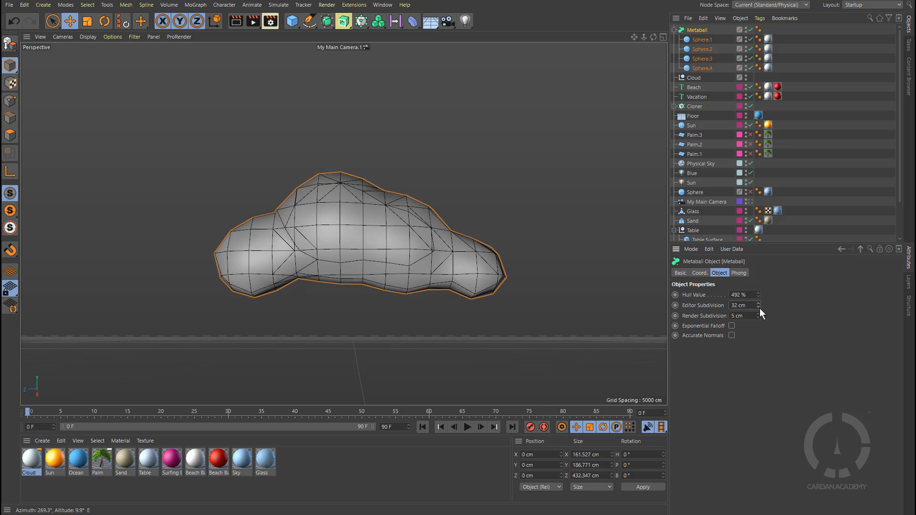
click(759, 308)
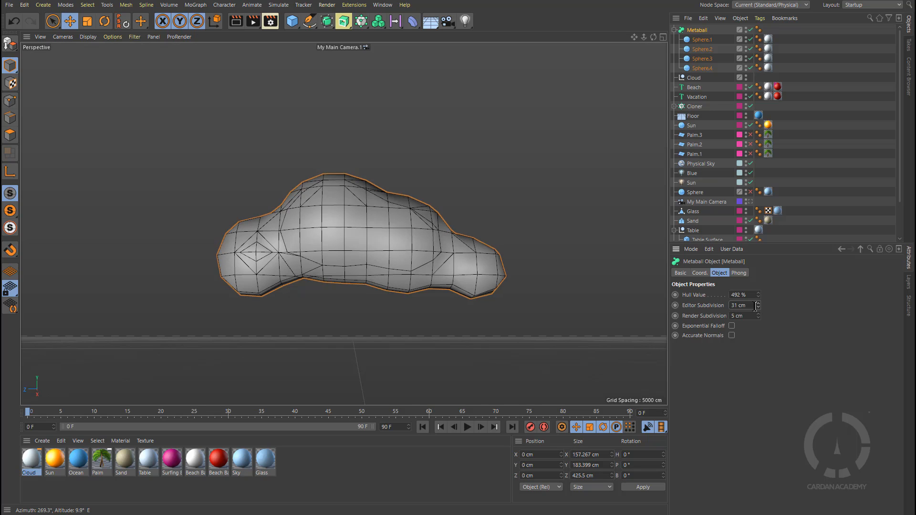
click(758, 303)
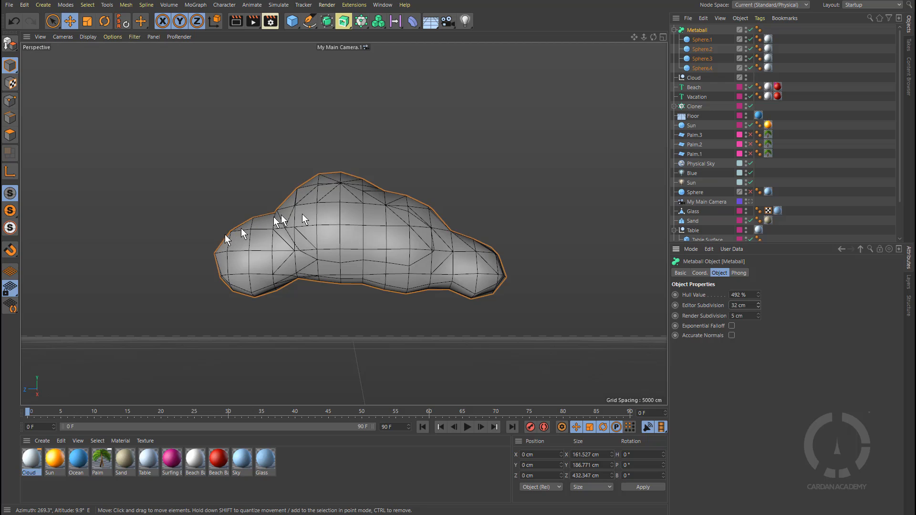
Step: Switch back to My Main Camera and render the scene to preview the metaball cloud
click(749, 202)
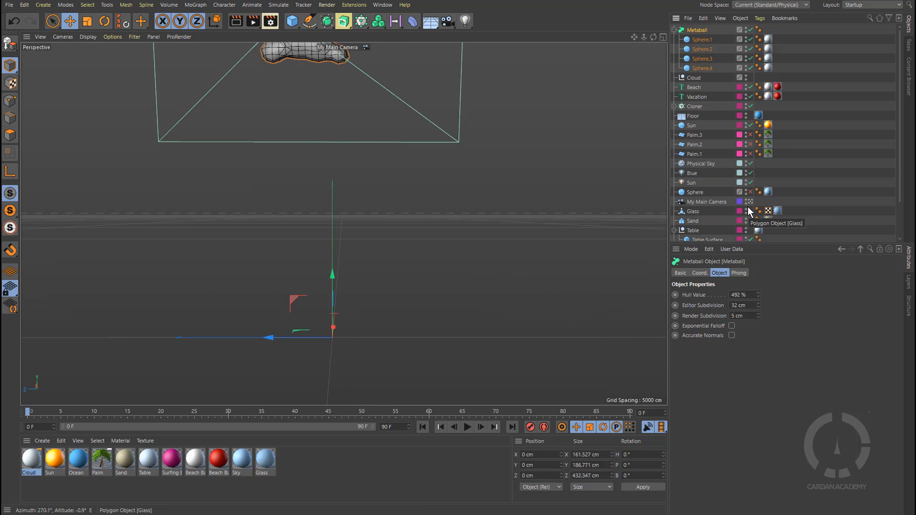
click(252, 21)
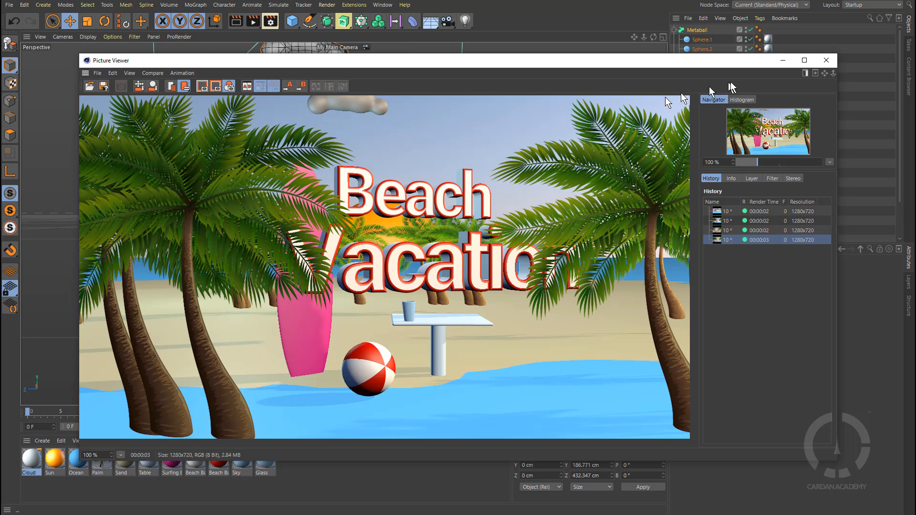
click(783, 60)
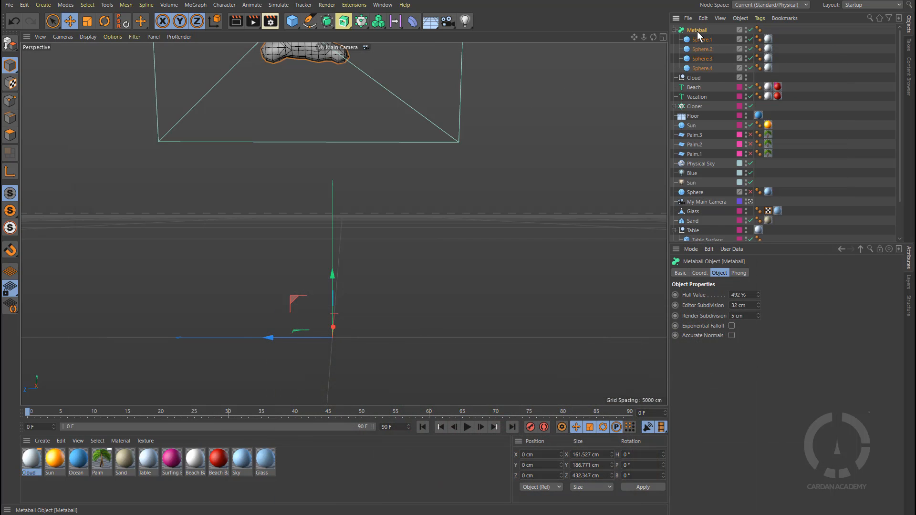
Step: Lower the Metaball to Y about -247 cm and render it, comparing with an earlier render in the history
drag(332, 282, 311, 399)
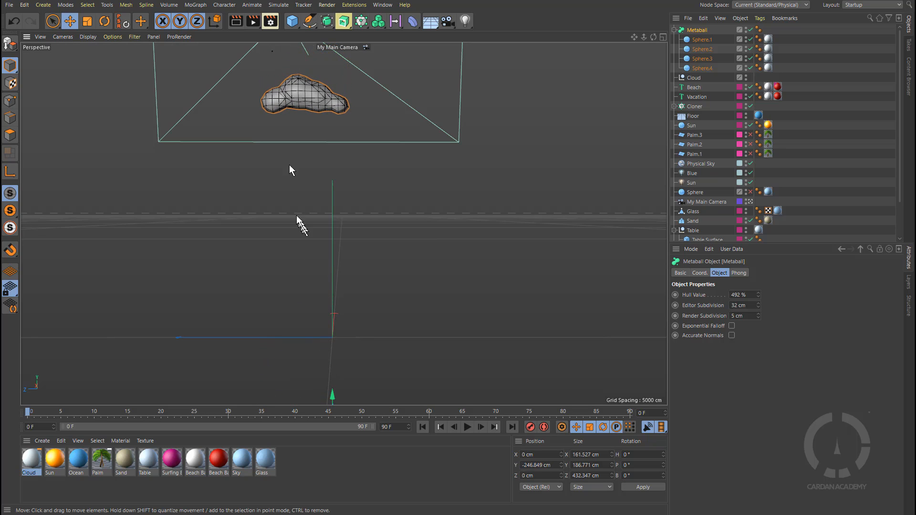
click(253, 22)
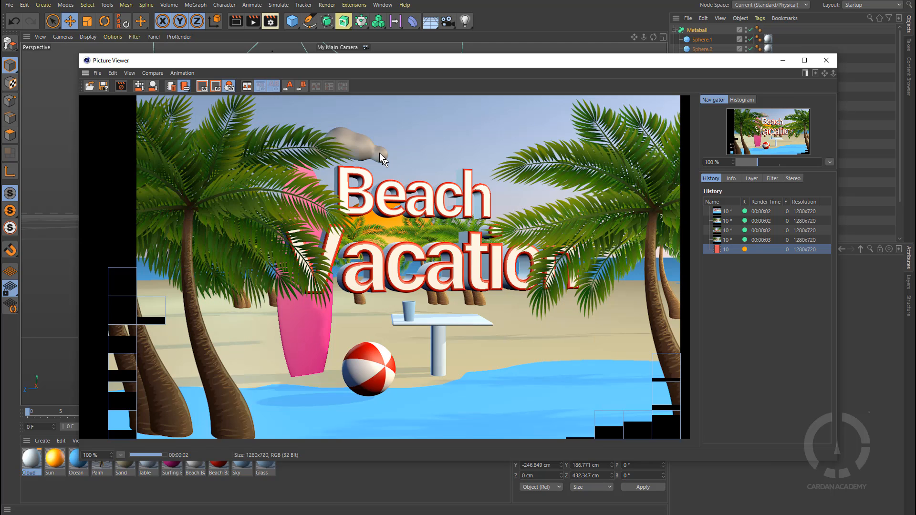
click(763, 231)
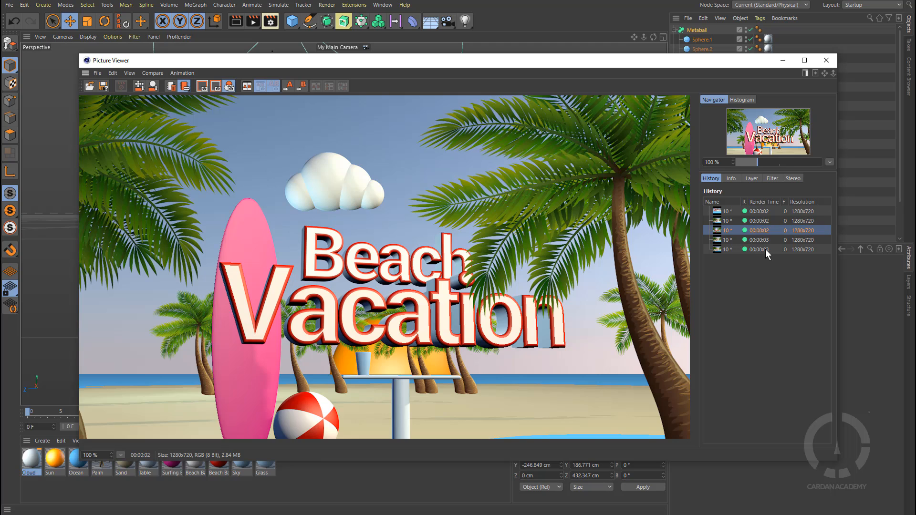
Step: Compare the latest render with an earlier one in the render history, then close the Picture Viewer
click(766, 250)
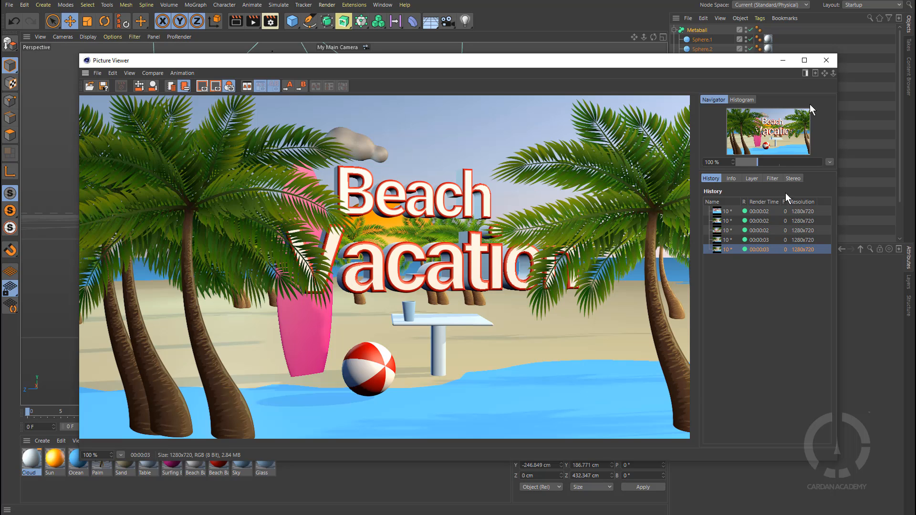
click(783, 60)
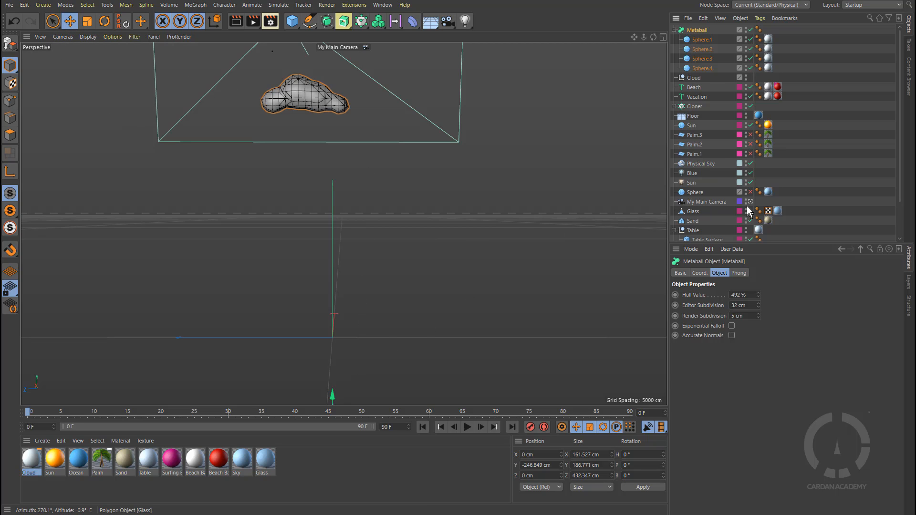
Step: Delete the camera My Main Camera.1, make a new copy of My Main Camera, and look through that copy
scroll(730, 215, down, 3)
click(750, 236)
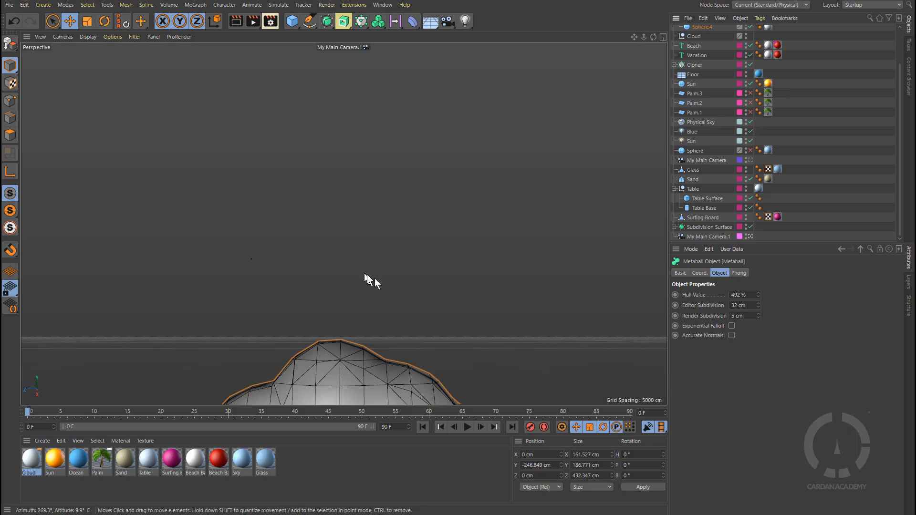
scroll(375, 279, down, 8)
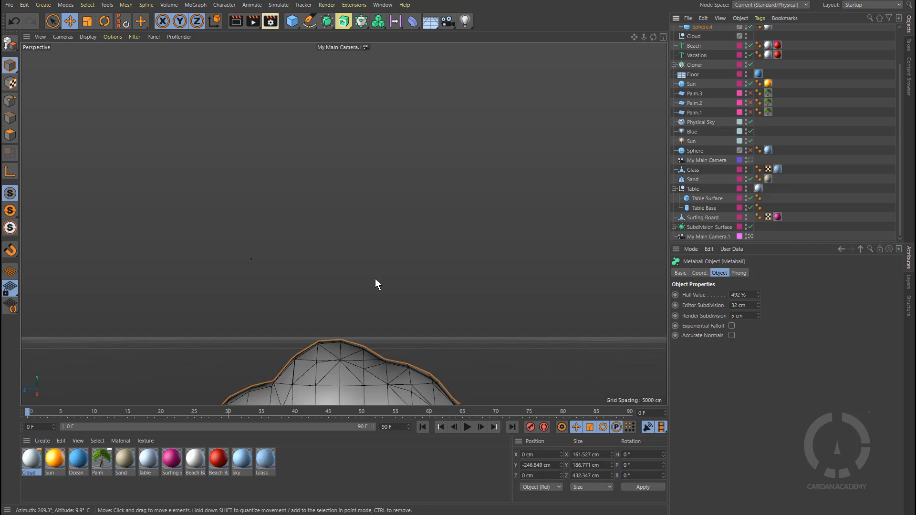
click(712, 234)
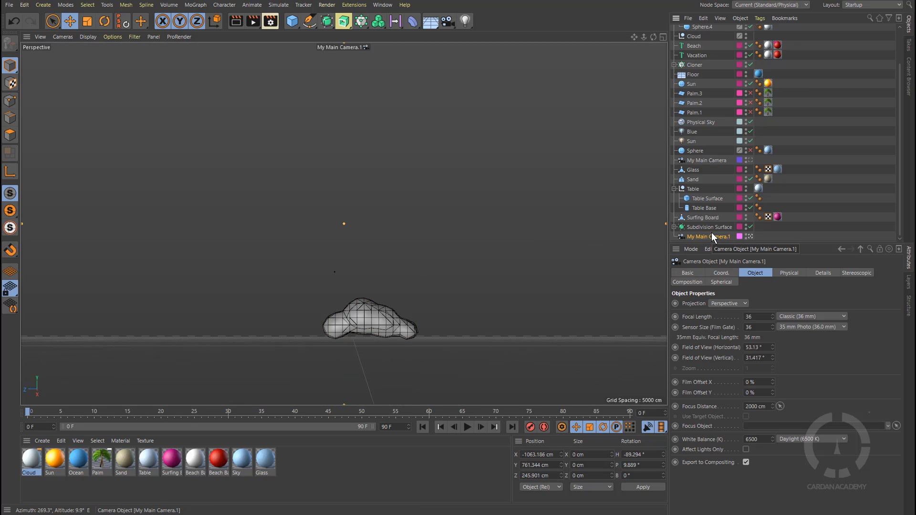
key(Delete)
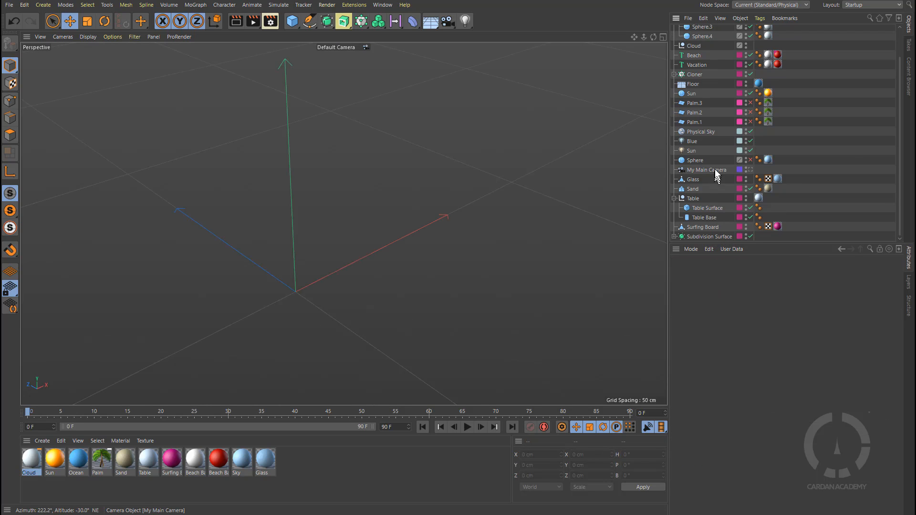
drag(716, 175, 721, 243)
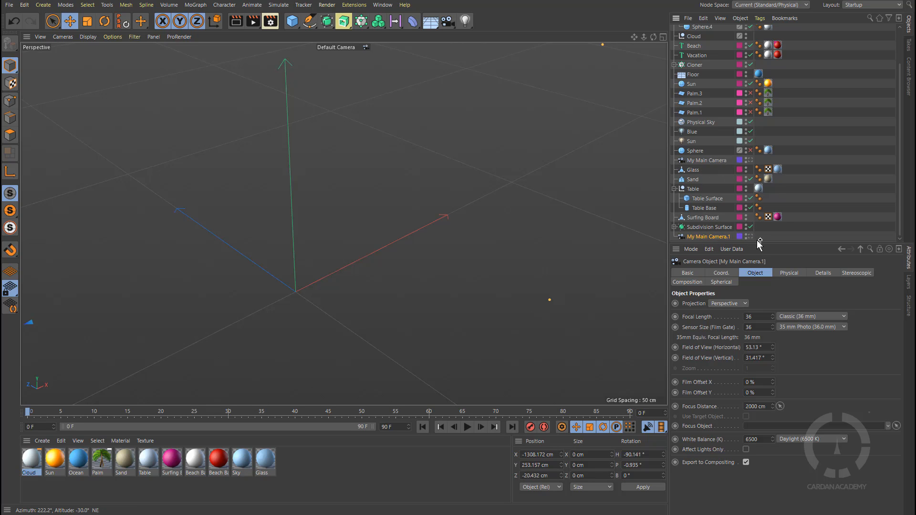
click(751, 236)
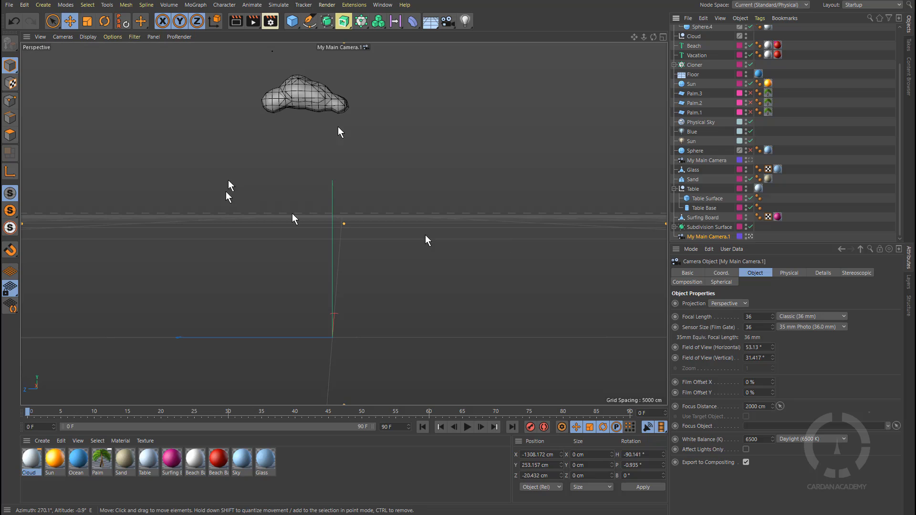
Step: Select the Metaball and move it sideways to about X -676 cm using the default camera view
scroll(697, 38, up, 3)
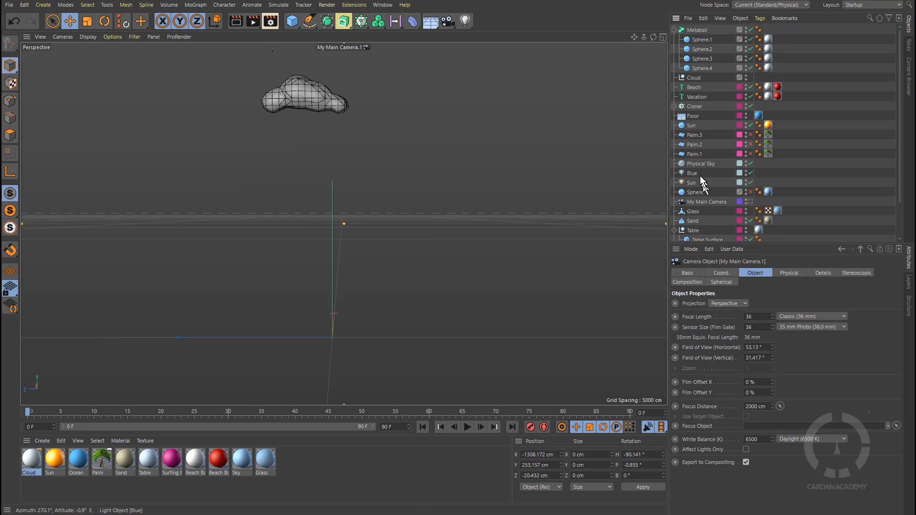
click(698, 30)
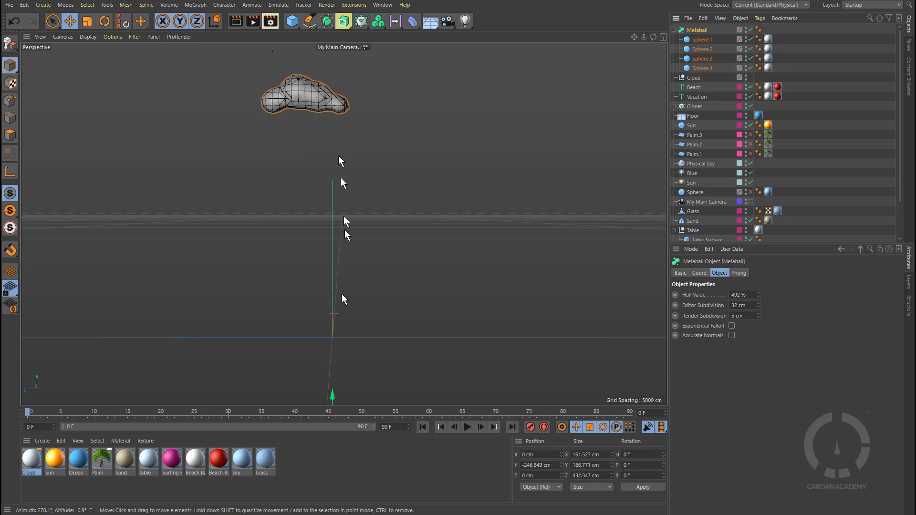
scroll(754, 229, down, 3)
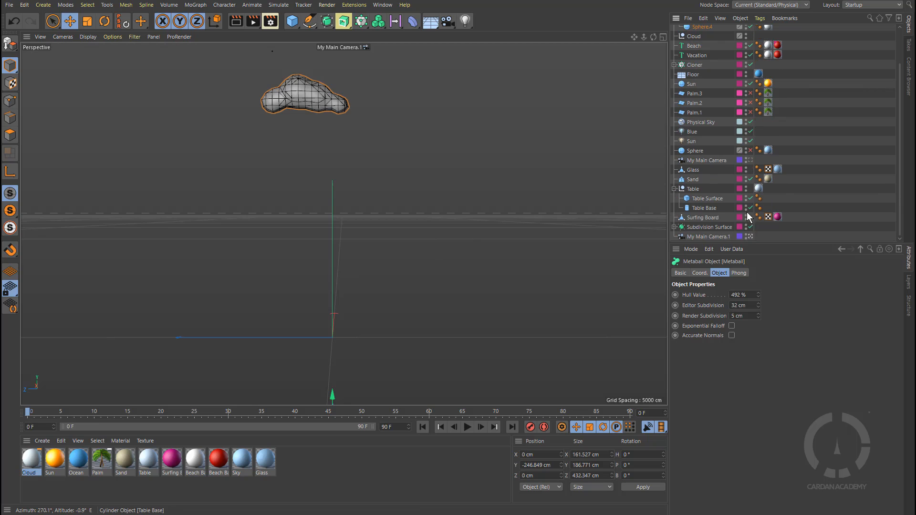
click(749, 236)
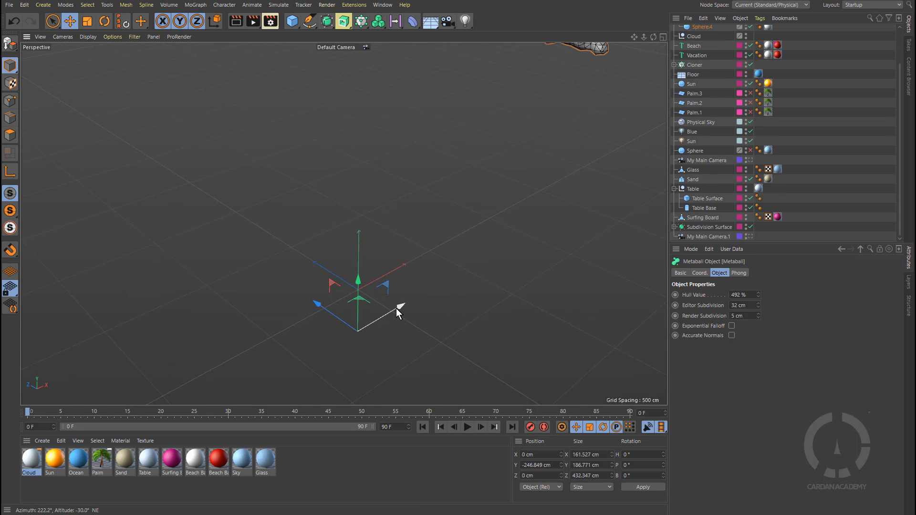
drag(400, 306, 279, 345)
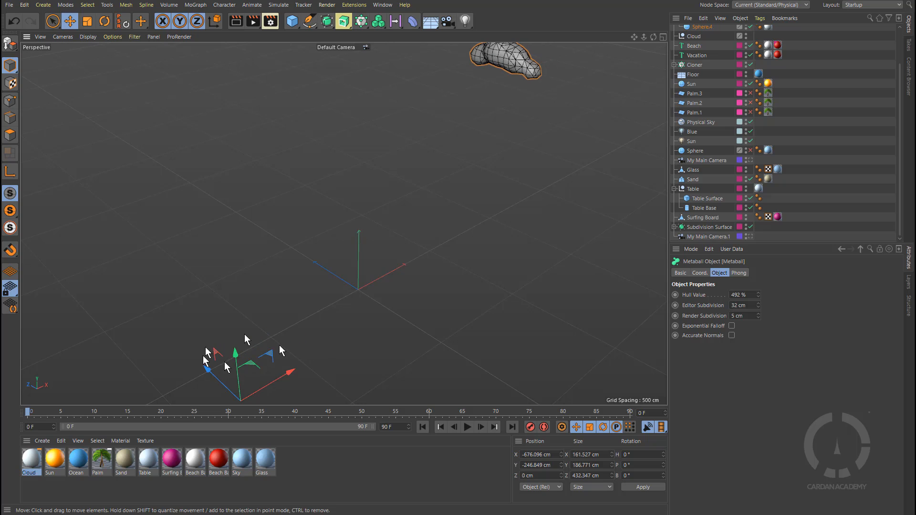
click(750, 237)
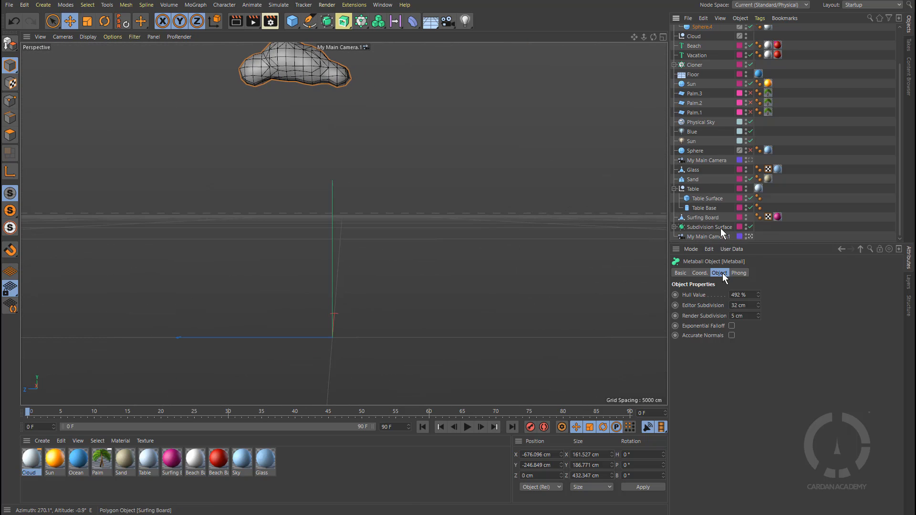
Step: Lower the Metaball's Y position to about -484 cm in its coordinates
click(700, 273)
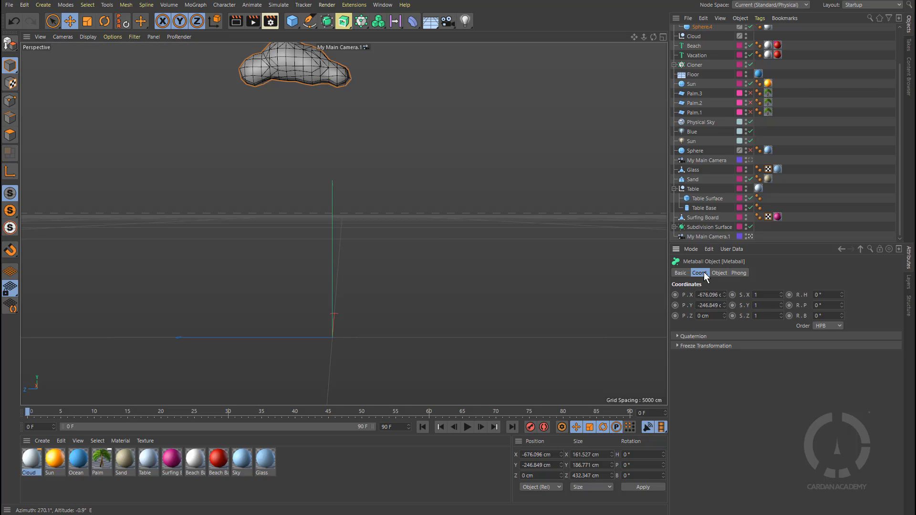
mouse_move(726, 306)
mouse_down()
mouse_move(725, 341)
mouse_move(728, 308)
mouse_up()
Step: Turn on editor visibility for the hidden layer in the Layer manager
click(909, 282)
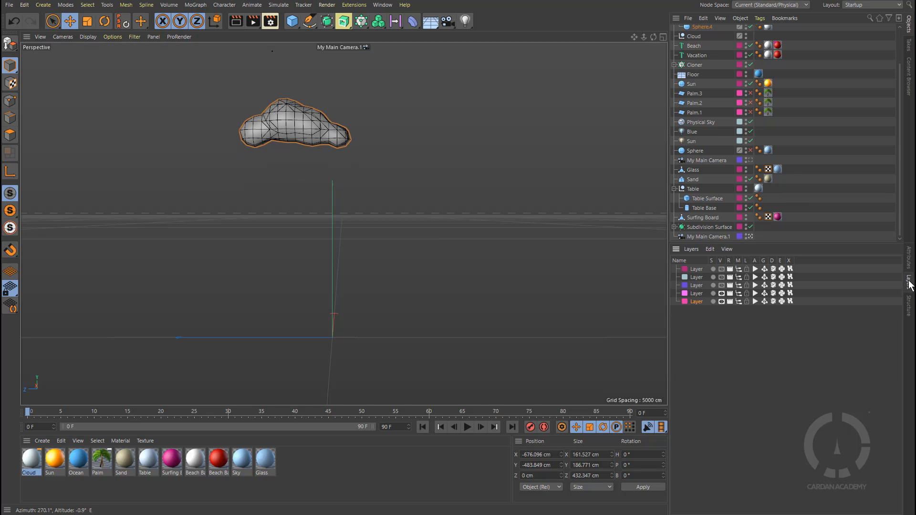
click(721, 269)
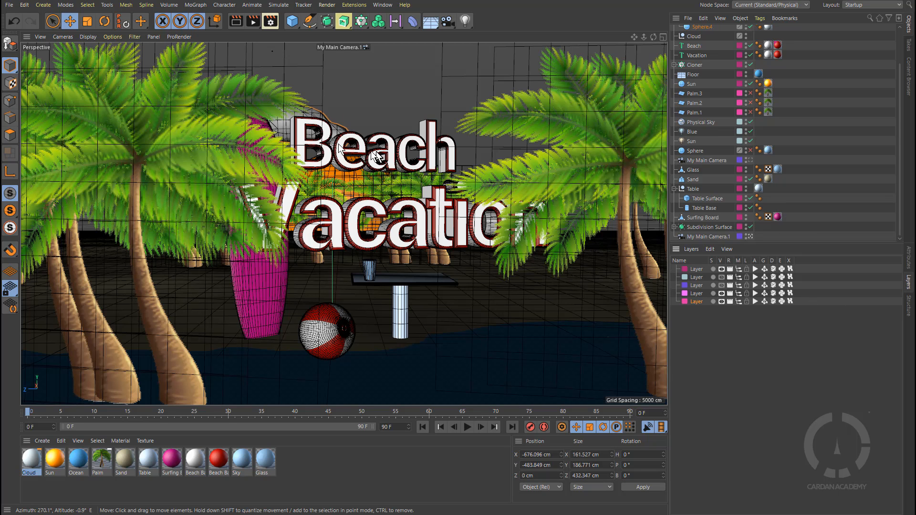
click(909, 260)
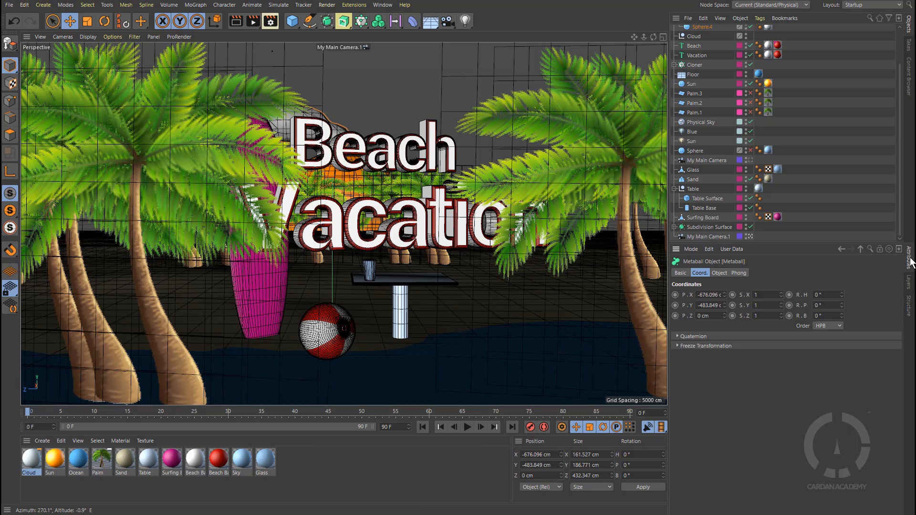
Step: Rename the Subdivision Surface object to Ball
click(722, 228)
double_click(721, 229)
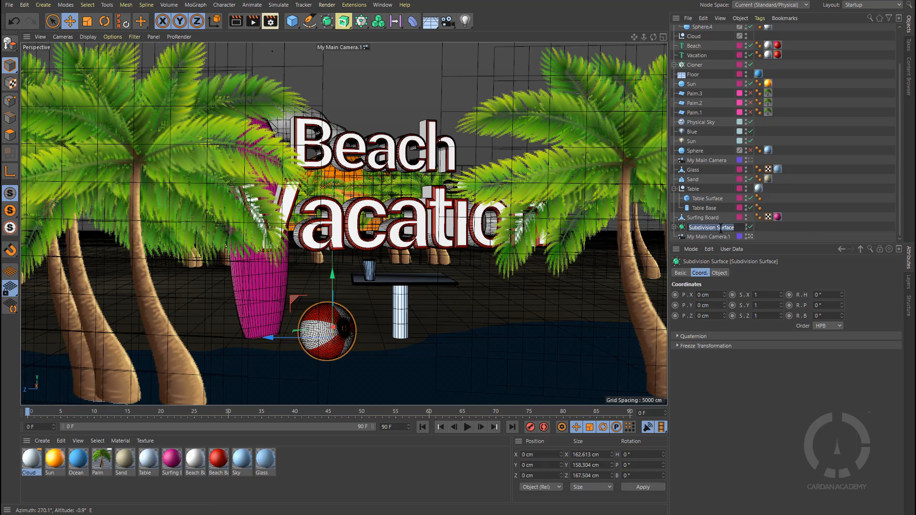
text(Ball)
key(Return)
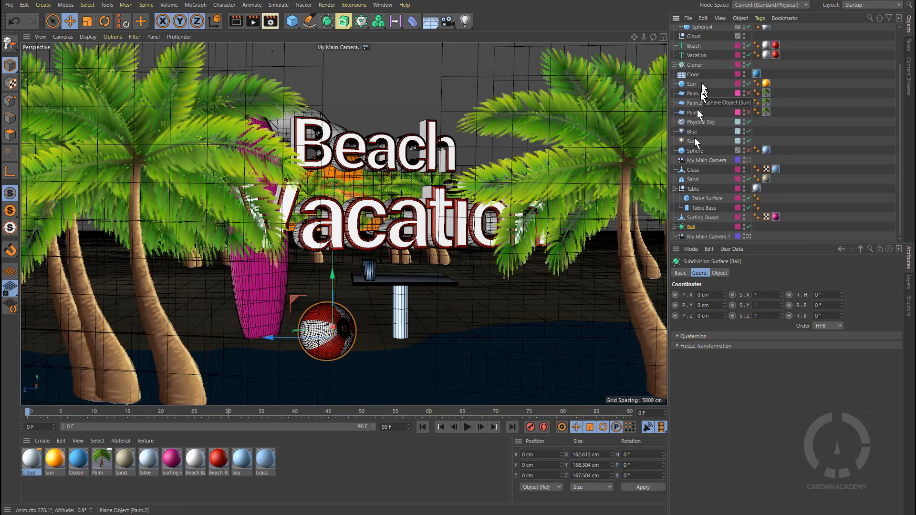
Step: Reposition the Metaball to about X -619 cm, Y -356 cm and Z -80 cm
scroll(704, 91, up, 3)
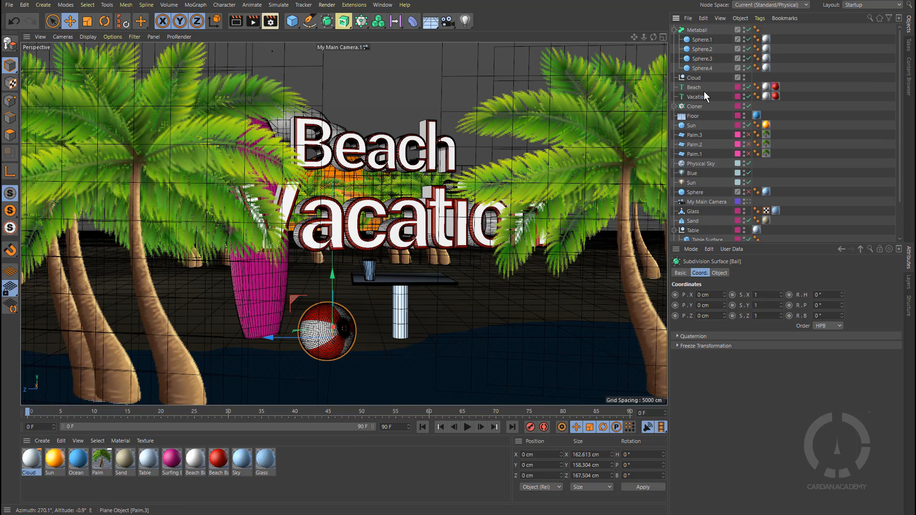
click(703, 29)
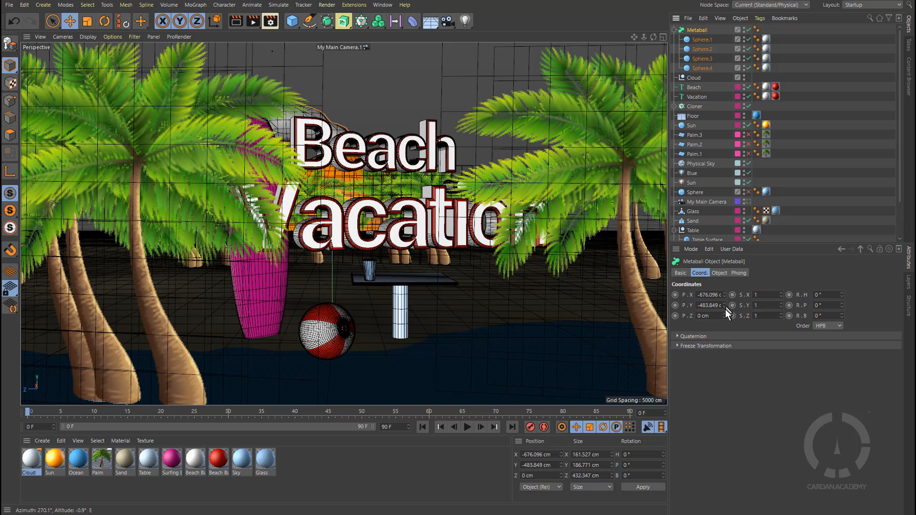
drag(723, 304, 723, 281)
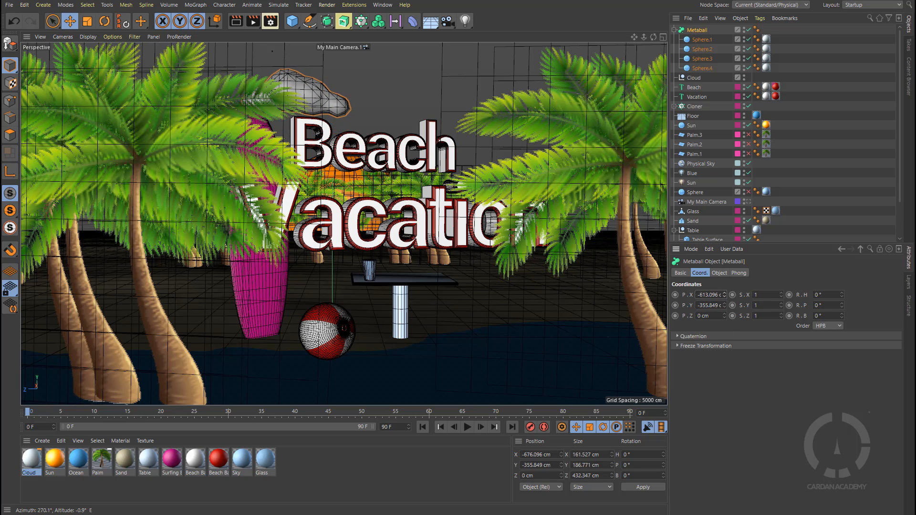
drag(724, 316, 724, 340)
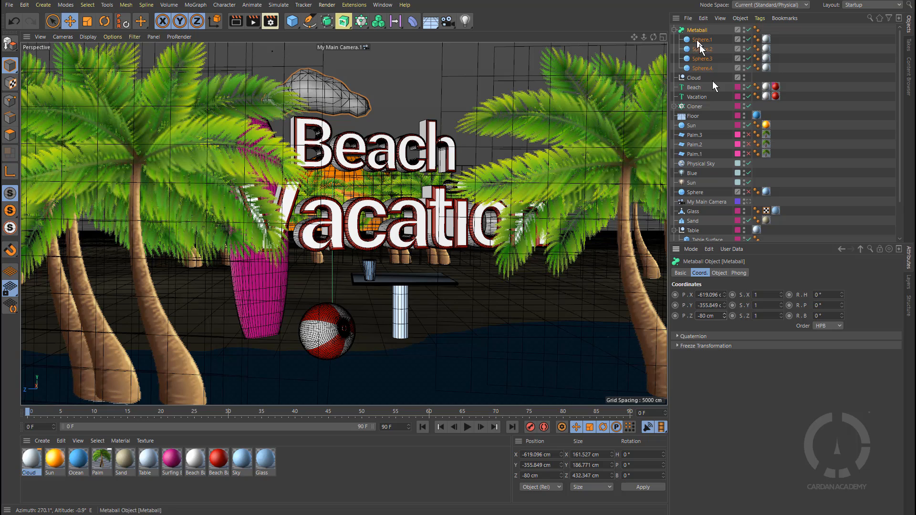
Step: Rename the Cloner object to Palms
double_click(695, 107)
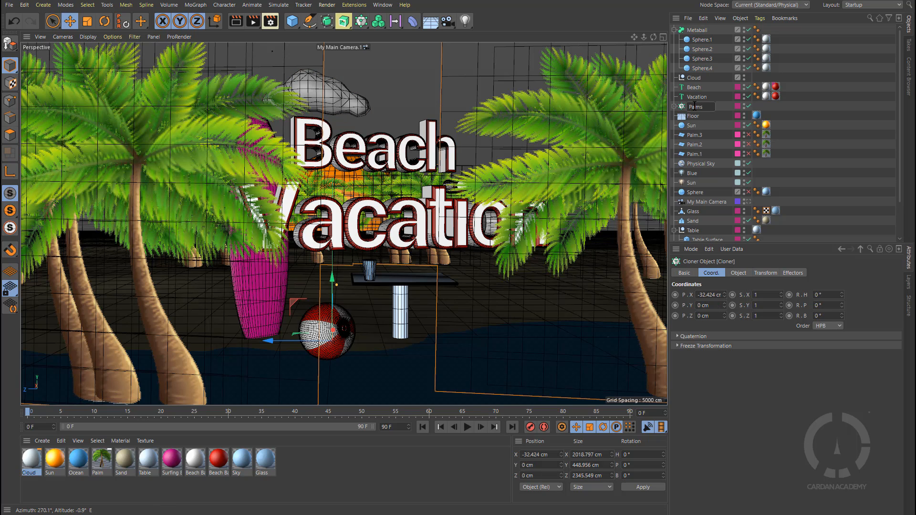
key(Return)
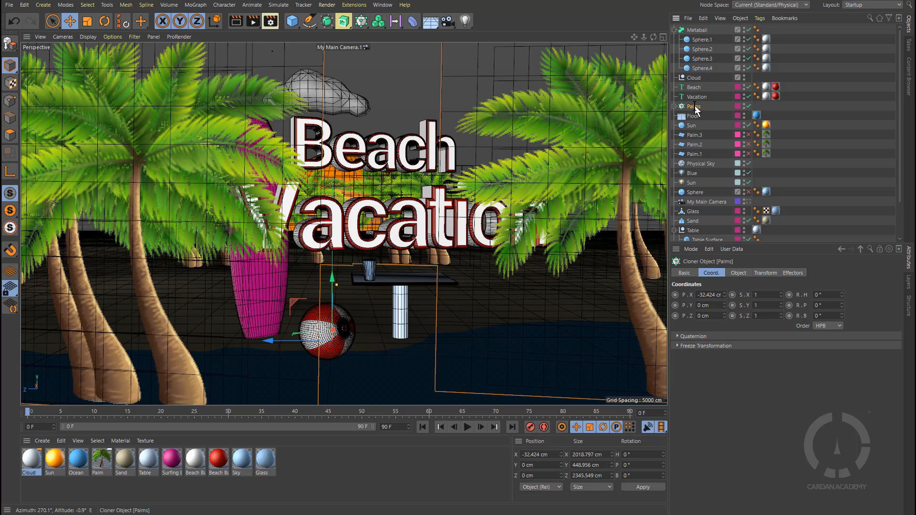
Step: Rename the Metaball object to Cloud
double_click(703, 30)
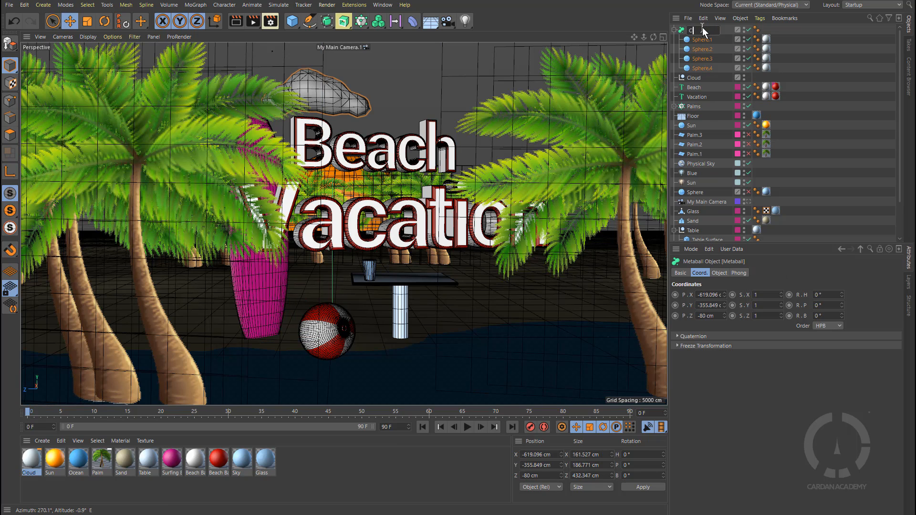
key(Return)
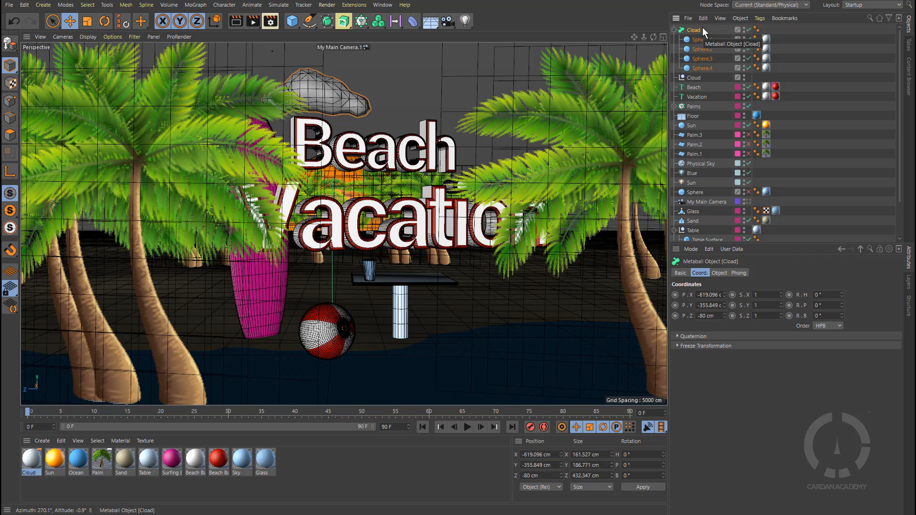
double_click(697, 30)
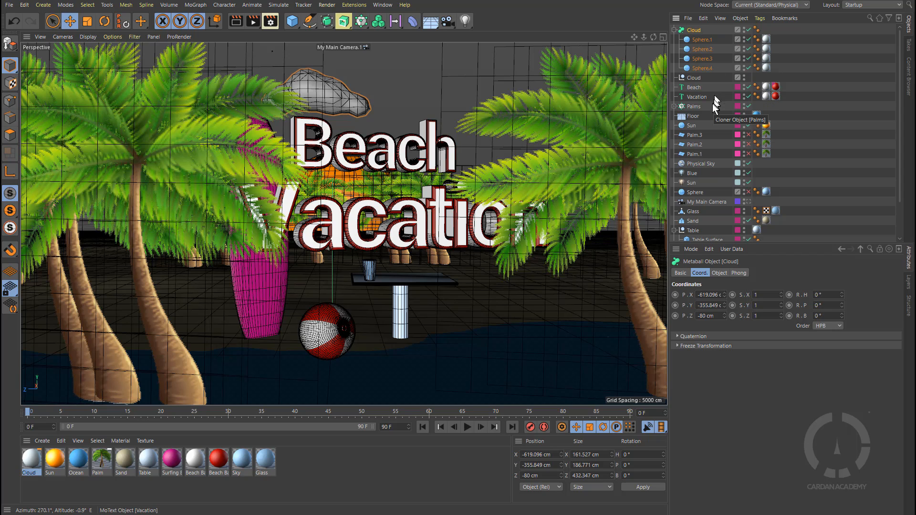
Step: Delete the empty Cloud null and collapse the Cloud metaball's hierarchy
click(694, 79)
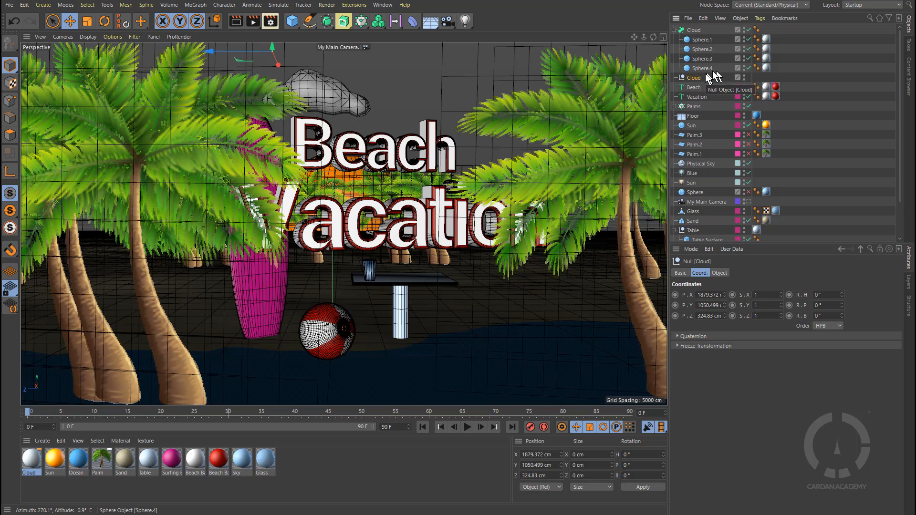
key(Delete)
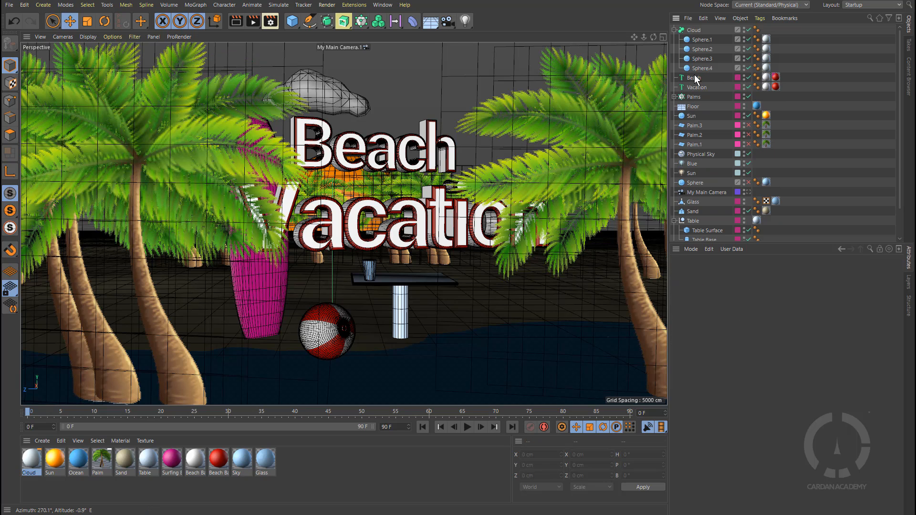
click(674, 30)
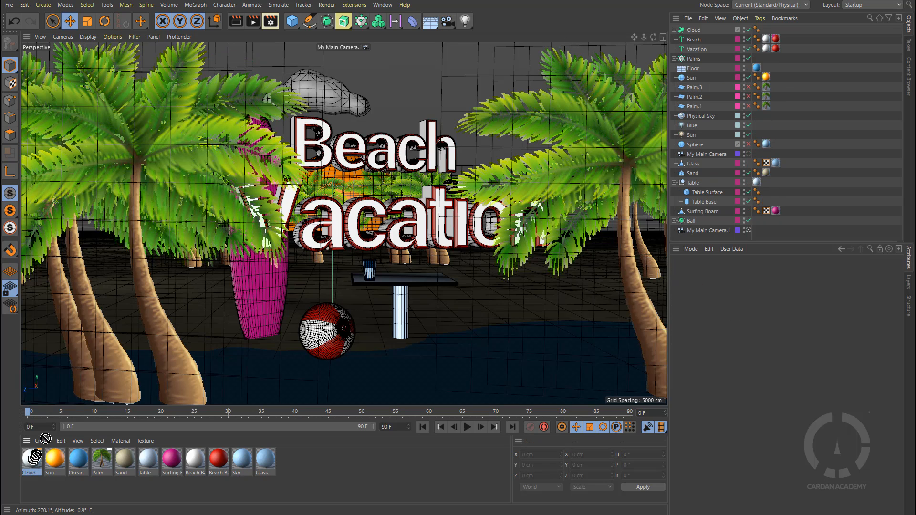
Step: Apply the Cloud material to the Cloud metaball and render the scene to preview it
drag(34, 457, 696, 33)
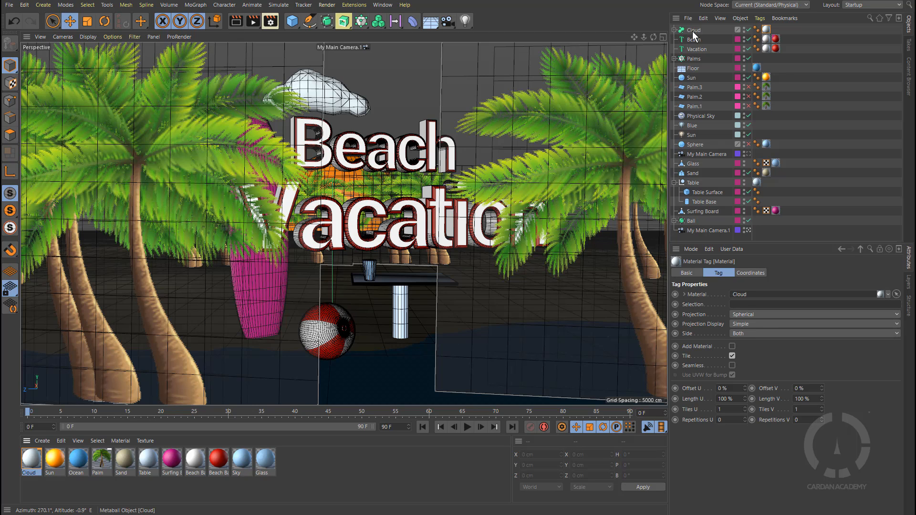
click(257, 22)
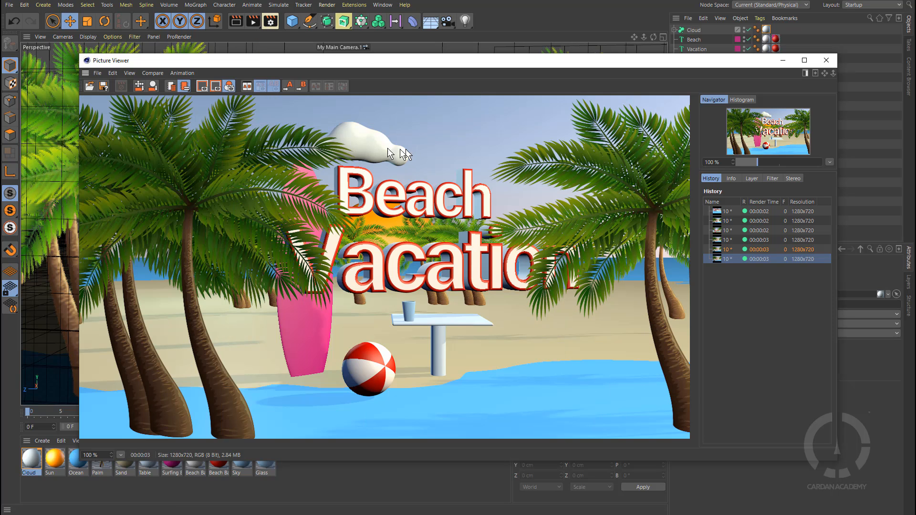
drag(412, 61, 915, 72)
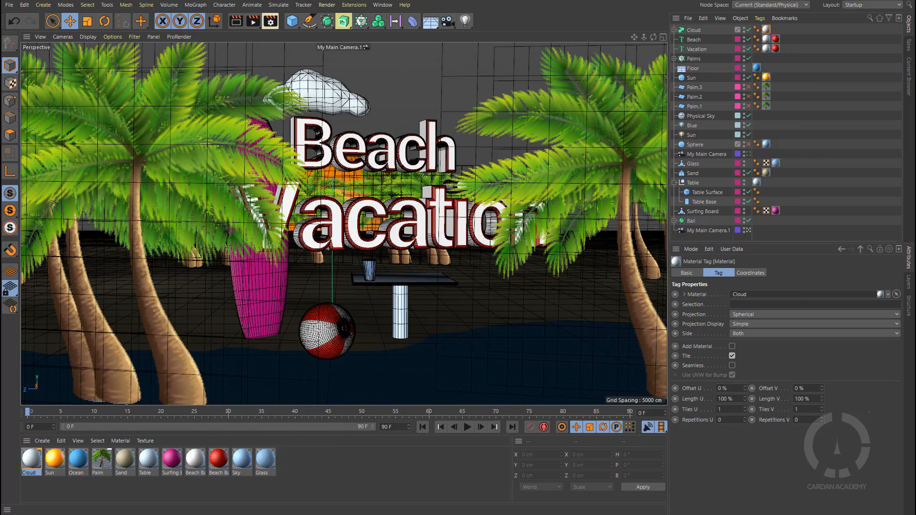
Step: Set the Cloud metaball's Hull Value to 460%
click(698, 30)
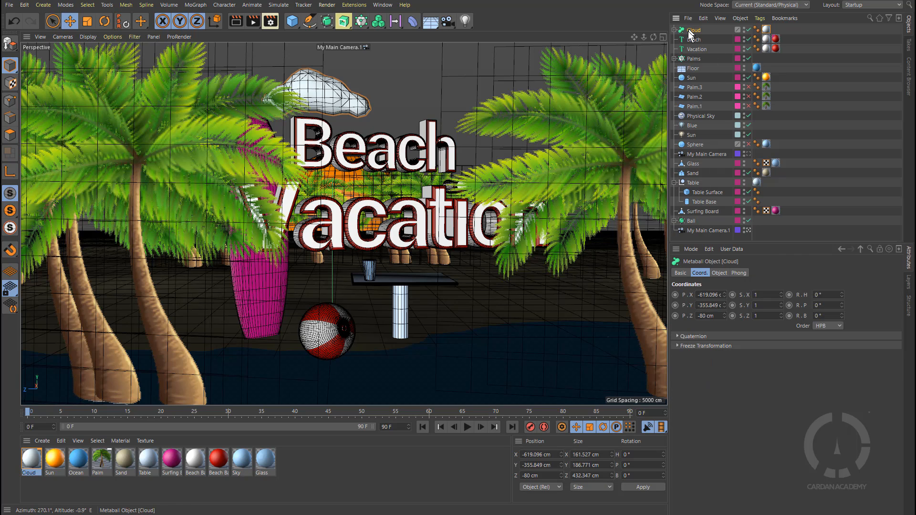
click(720, 273)
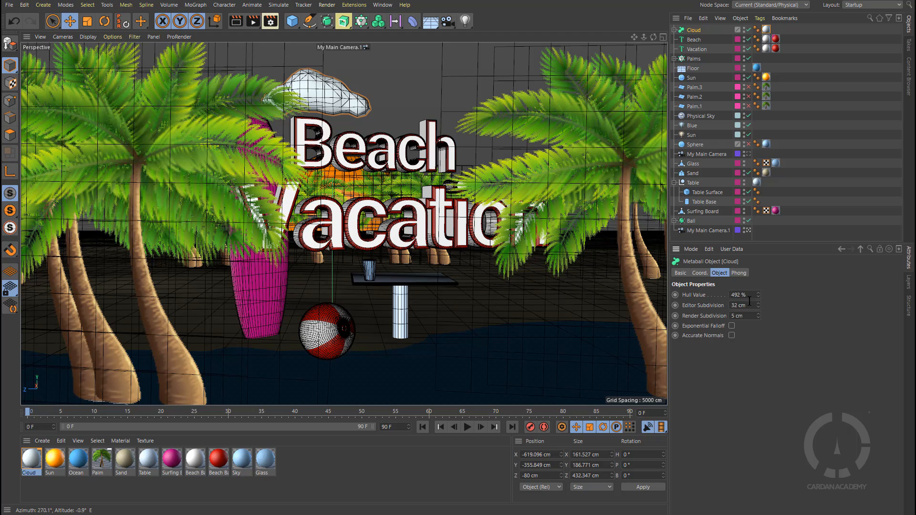
mouse_move(759, 293)
mouse_down()
mouse_move(759, 320)
mouse_move(759, 293)
mouse_up()
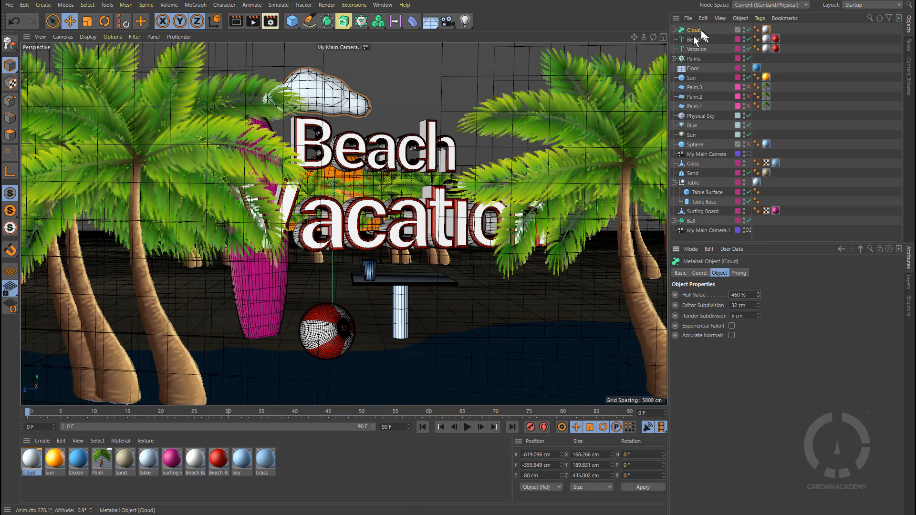
Step: Expand the Cloud metaball and nudge Sphere.1 and Sphere.4 slightly upward in the viewport
click(674, 29)
click(702, 39)
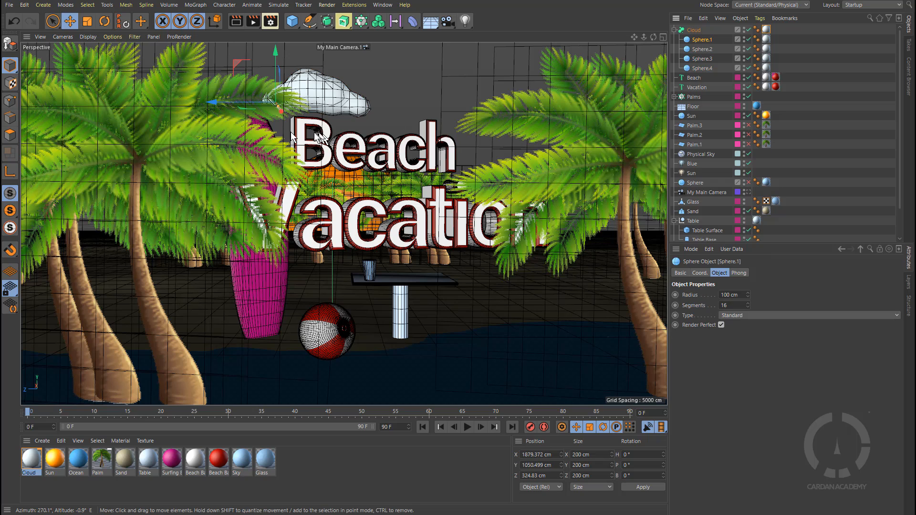
drag(210, 105, 208, 102)
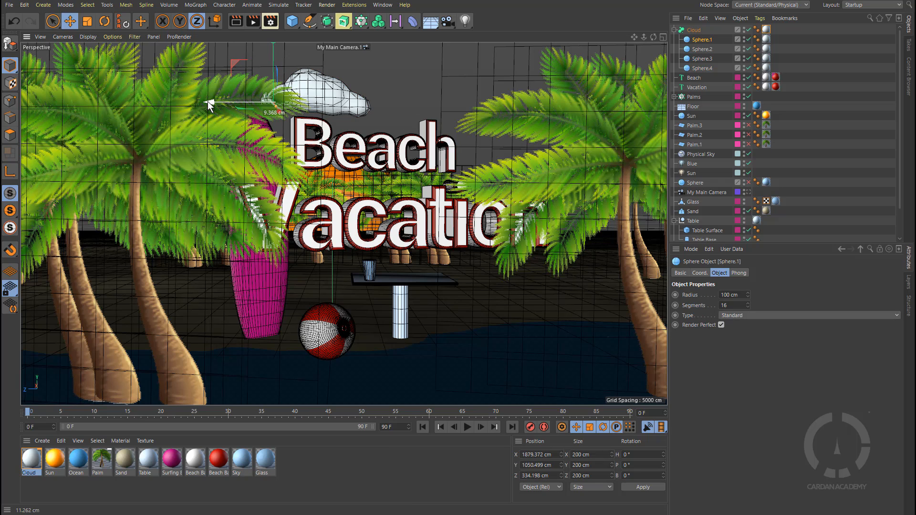
click(702, 68)
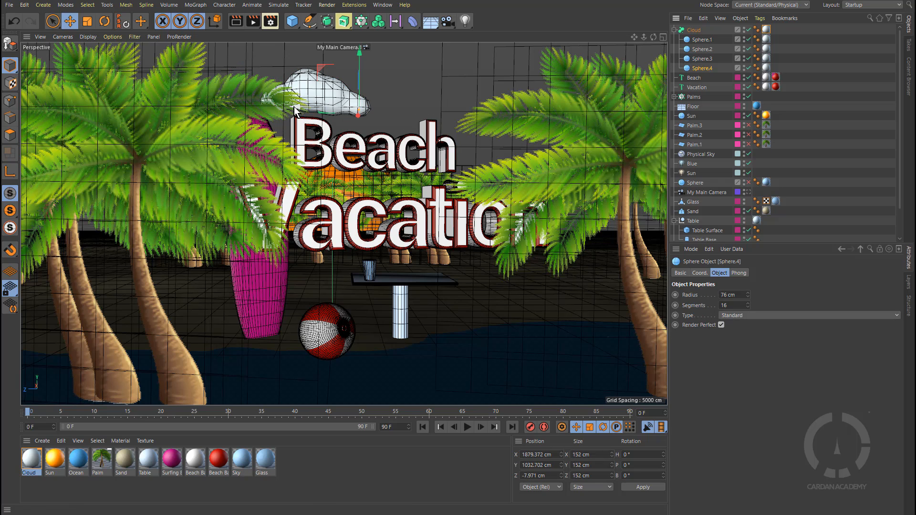
drag(301, 116, 297, 105)
Step: Nudge Sphere.3 slightly and set its radius to 149 cm
click(702, 58)
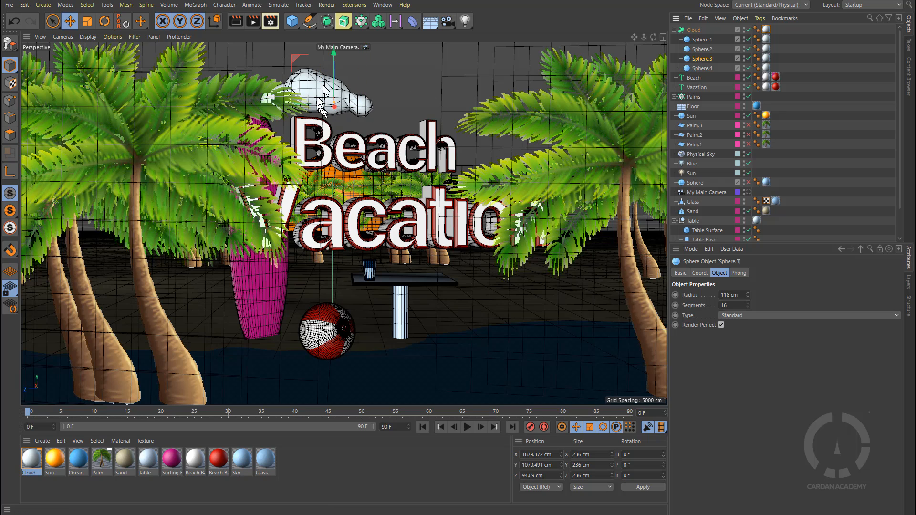
drag(332, 51, 332, 52)
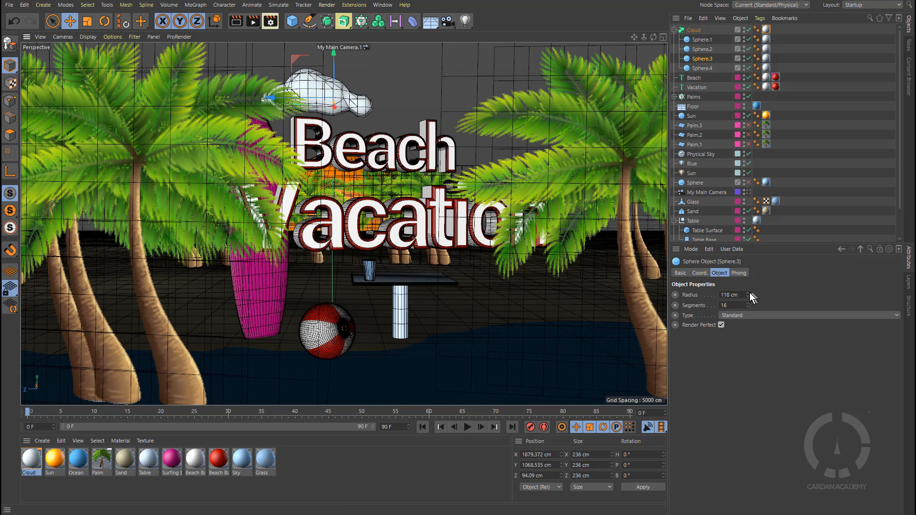
drag(749, 293, 761, 292)
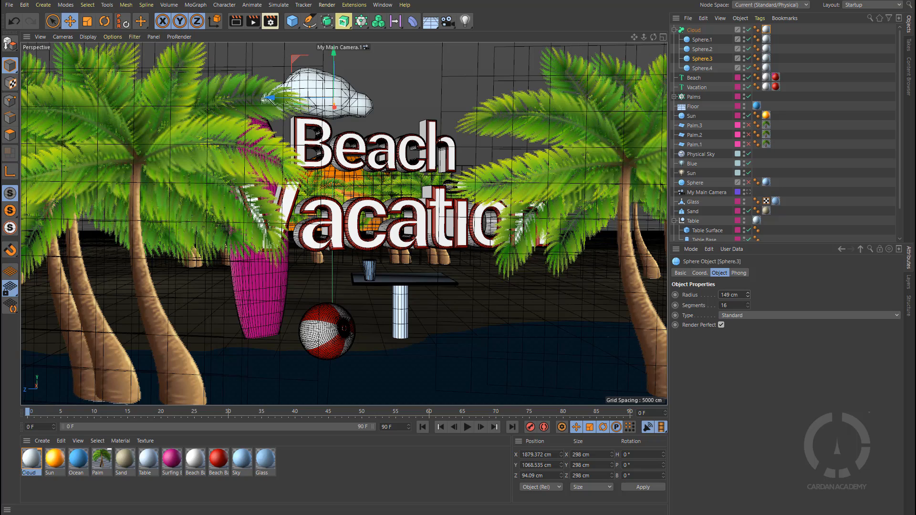
Step: Render the scene to preview the cloud, then close the Picture Viewer
key(shift+r)
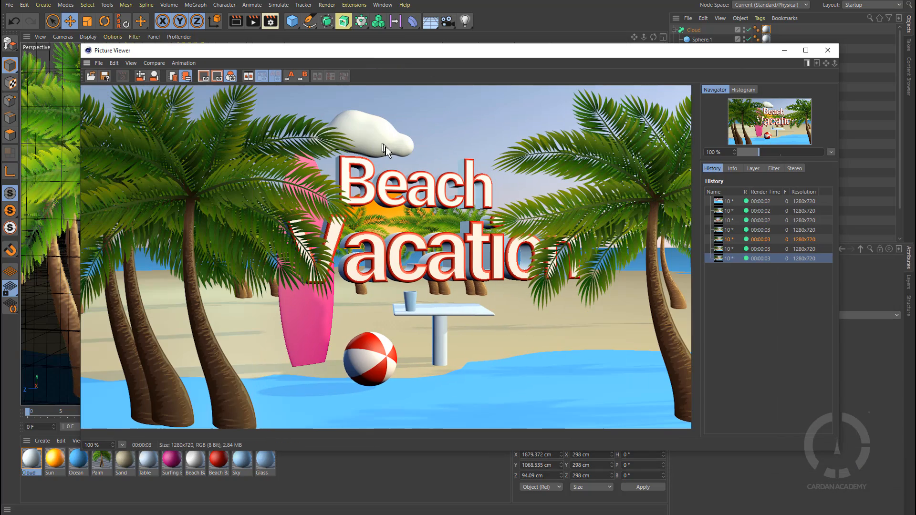
click(784, 50)
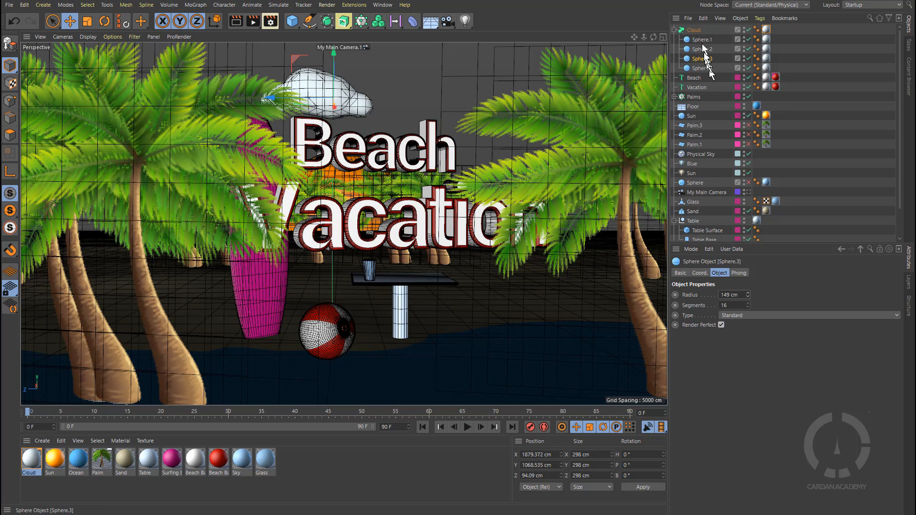
Step: Set the Cloud metaball's Hull Value to 681% and render a preview, then close the Picture Viewer
click(695, 30)
drag(759, 295, 780, 291)
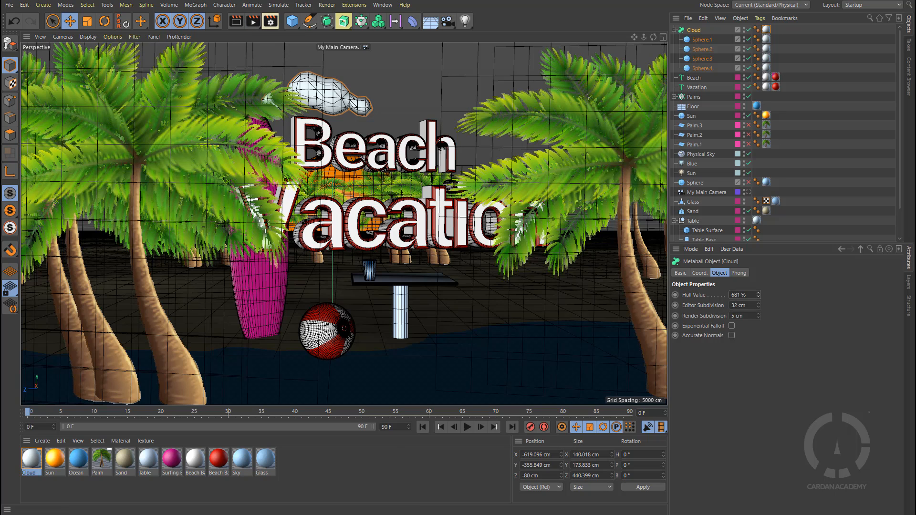
key(shift+r)
drag(683, 67, 412, 63)
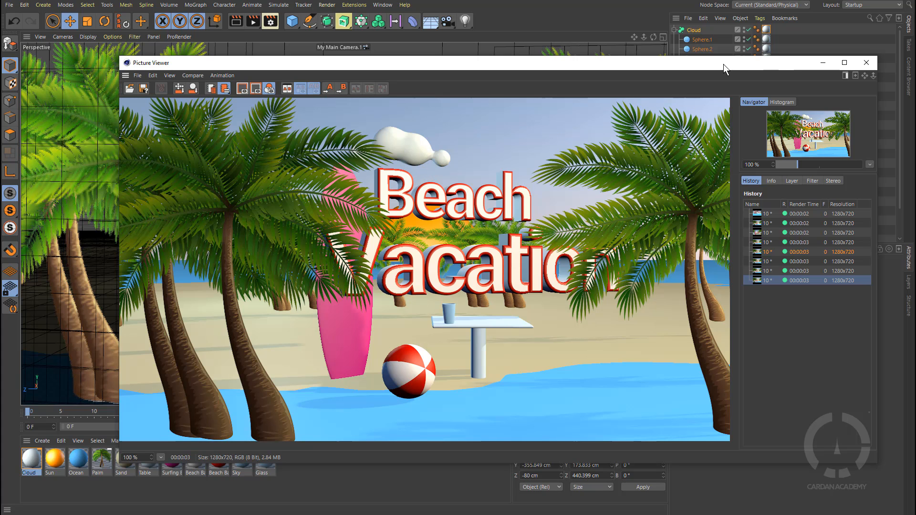
click(867, 63)
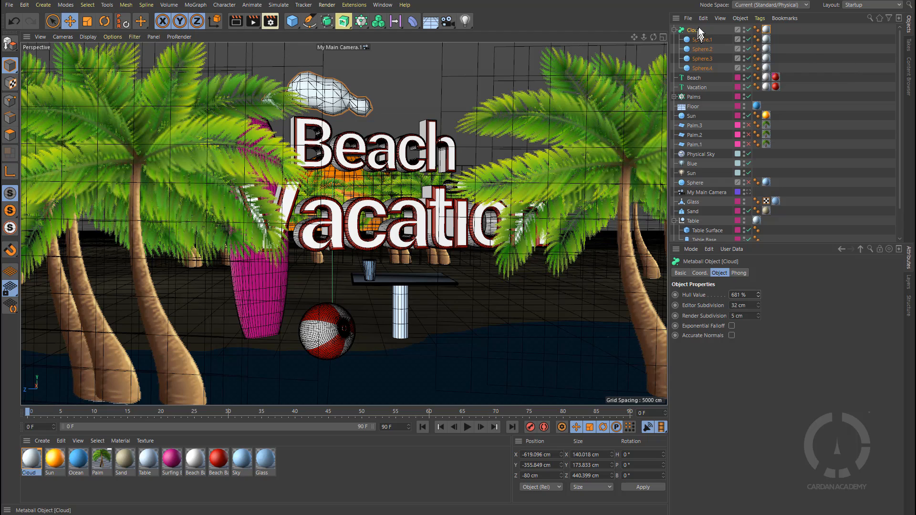
Step: Enlarge the cloud spheres: set Sphere.4's radius to 131 cm, Sphere.2's to 193 cm and Sphere.1's to 126 cm
click(709, 68)
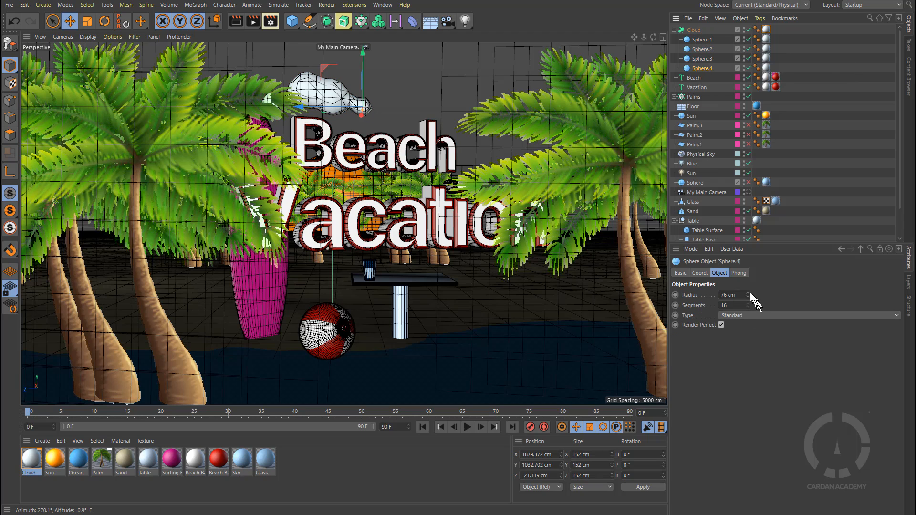
drag(748, 295, 747, 279)
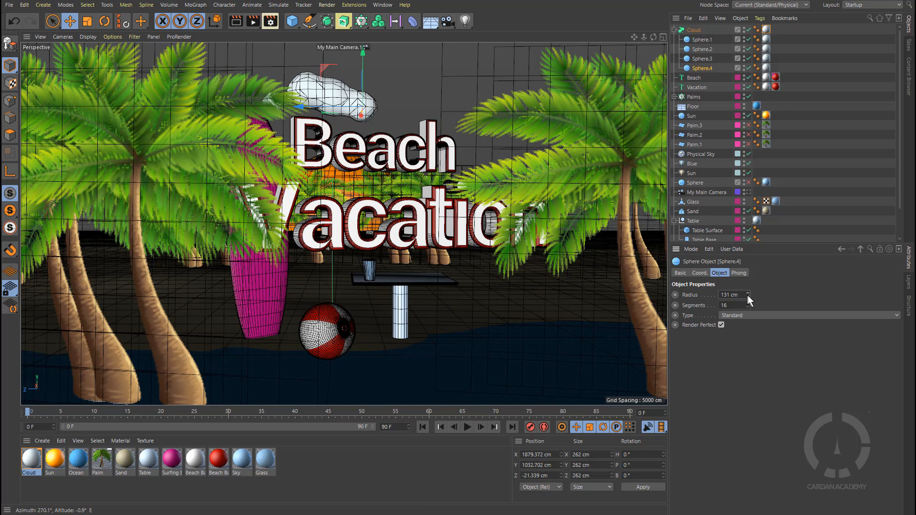
click(701, 40)
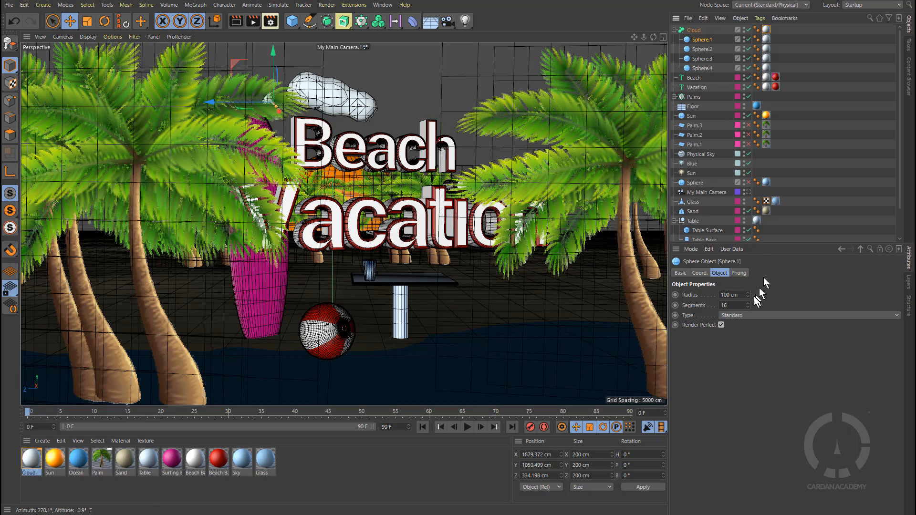
drag(748, 294, 747, 277)
click(700, 49)
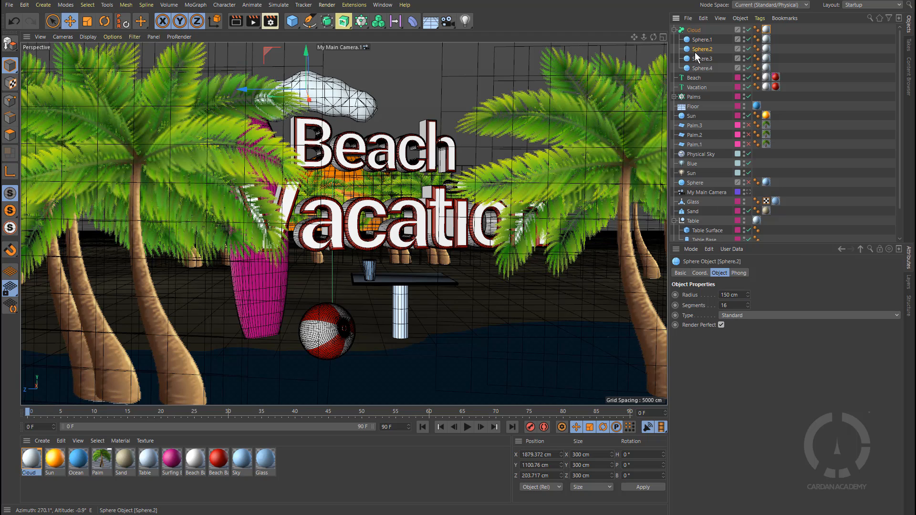
mouse_move(749, 293)
mouse_down()
mouse_move(748, 280)
mouse_move(748, 289)
mouse_up()
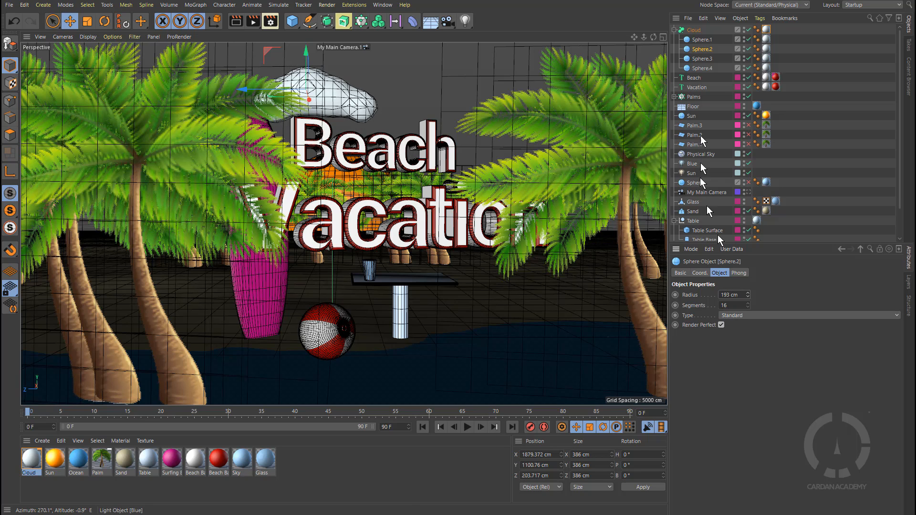
click(698, 41)
drag(748, 299, 744, 339)
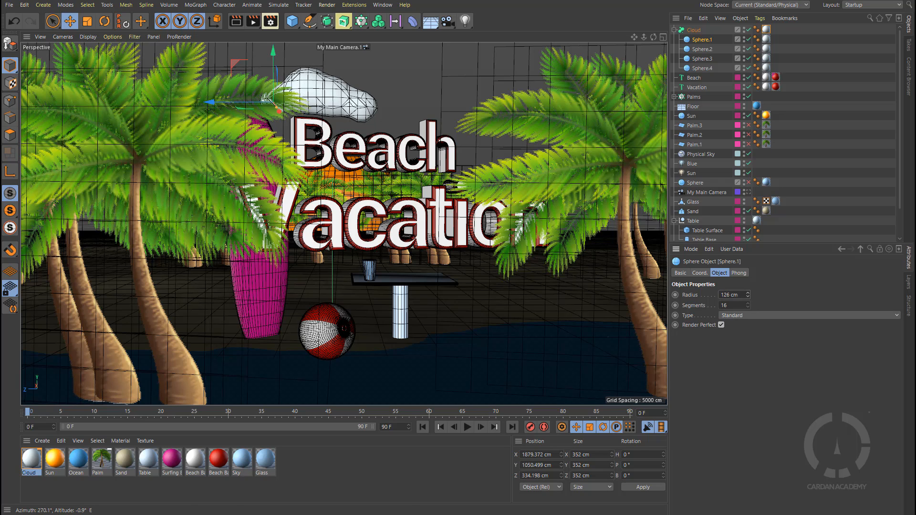
Step: Collapse the Cloud metaball and scale it up slightly with the Scale tool
click(695, 30)
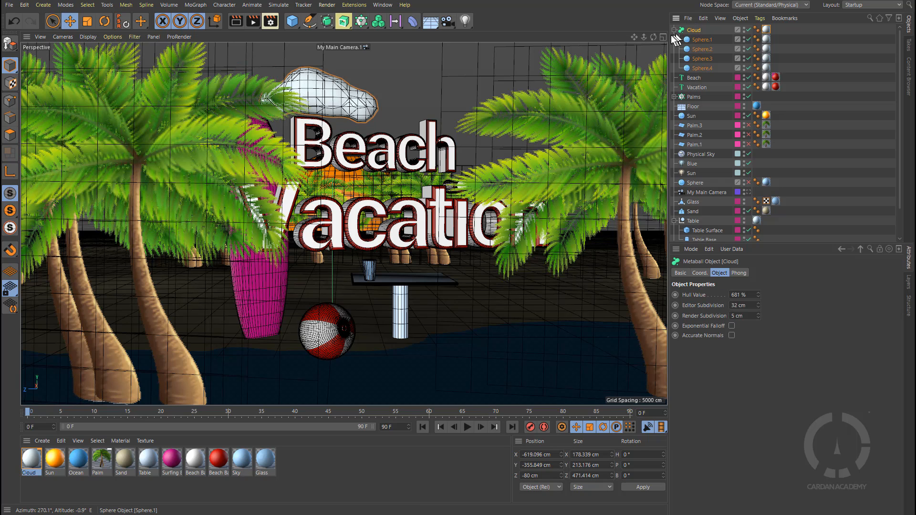
click(675, 30)
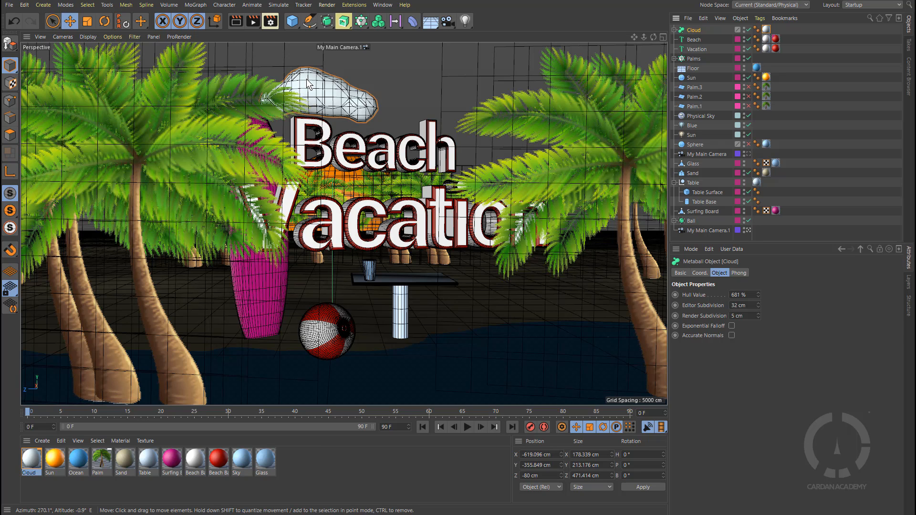
key(t)
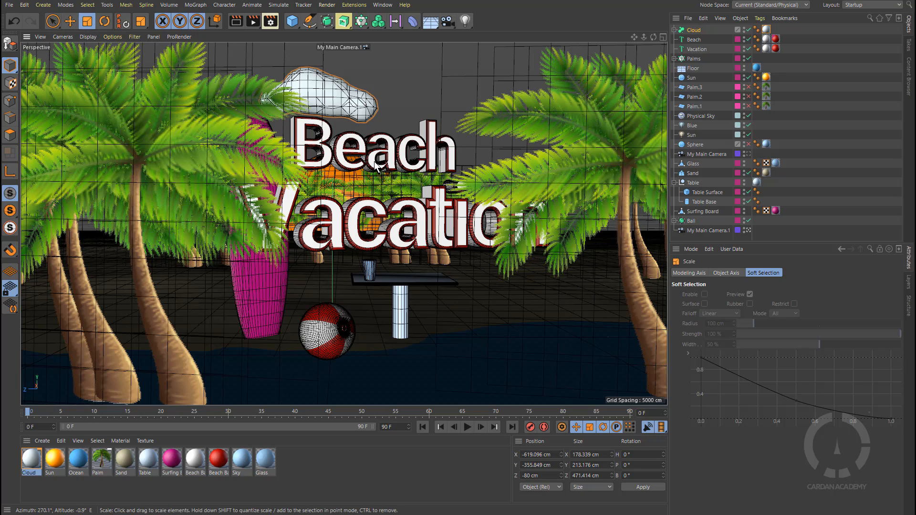
scroll(377, 164, down, 5)
scroll(376, 159, down, 2)
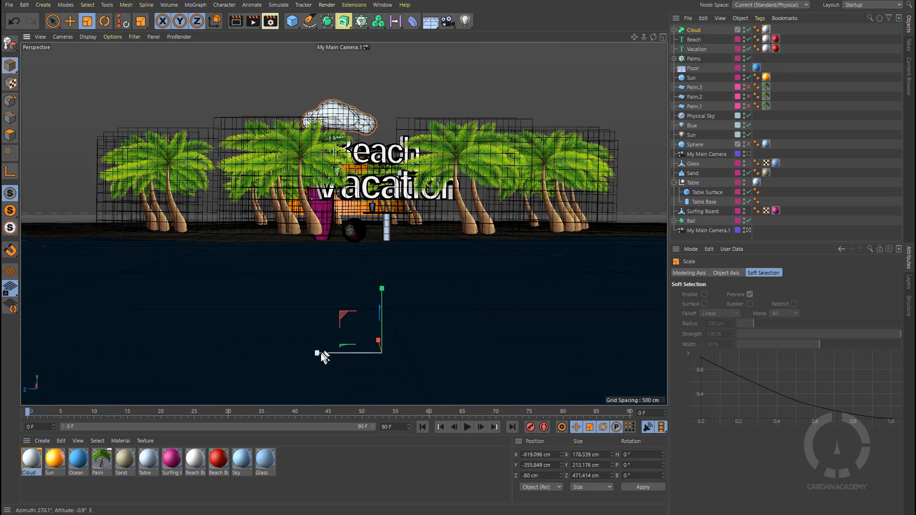
drag(321, 356, 300, 366)
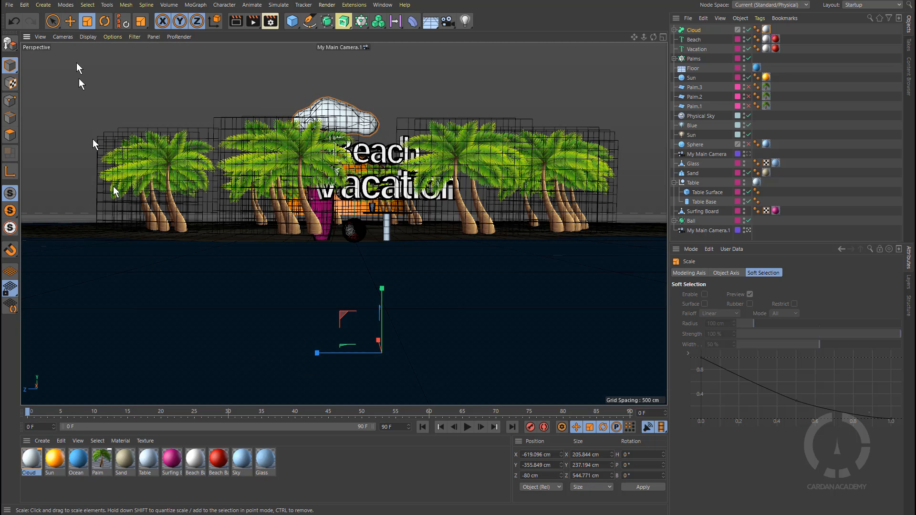
Step: Duplicate the Cloud, move the copy sideways, and rotate it to a heading of about 224°
click(70, 21)
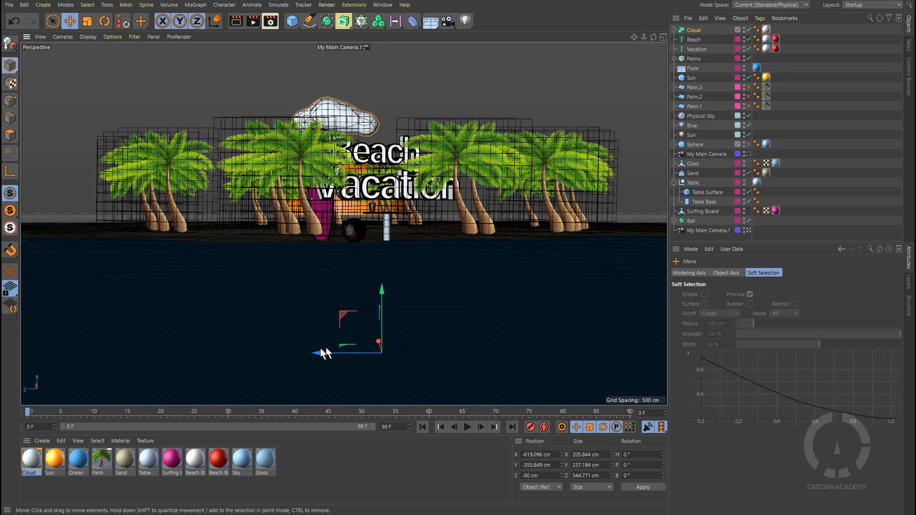
ctrl+drag(325, 353, 551, 354)
key(r)
scroll(492, 271, down, 12)
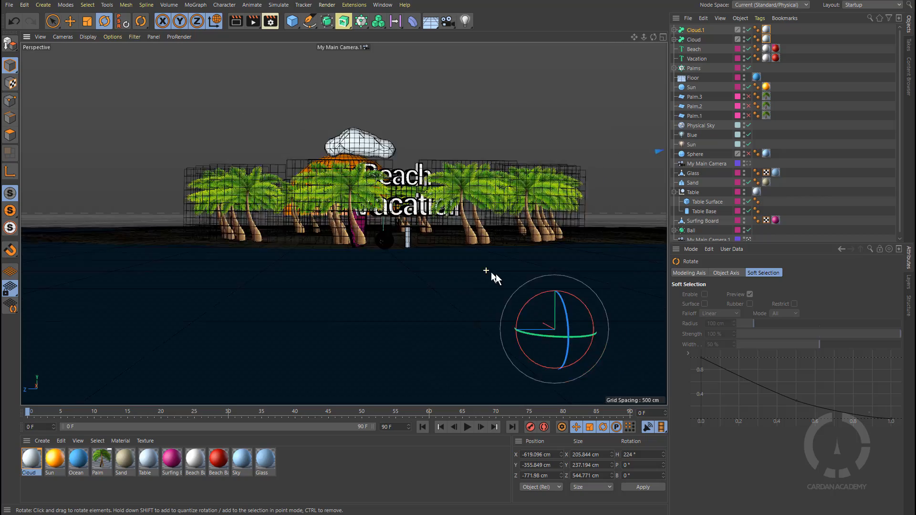
alt+drag(501, 267, 504, 233)
mouse_move(609, 237)
mouse_down()
mouse_move(600, 247)
mouse_move(638, 233)
mouse_move(616, 242)
mouse_up()
alt+drag(548, 260, 515, 301)
Step: Duplicate the cloud again by moving a copy, then return to the main camera view
key(e)
ctrl+drag(484, 242, 494, 282)
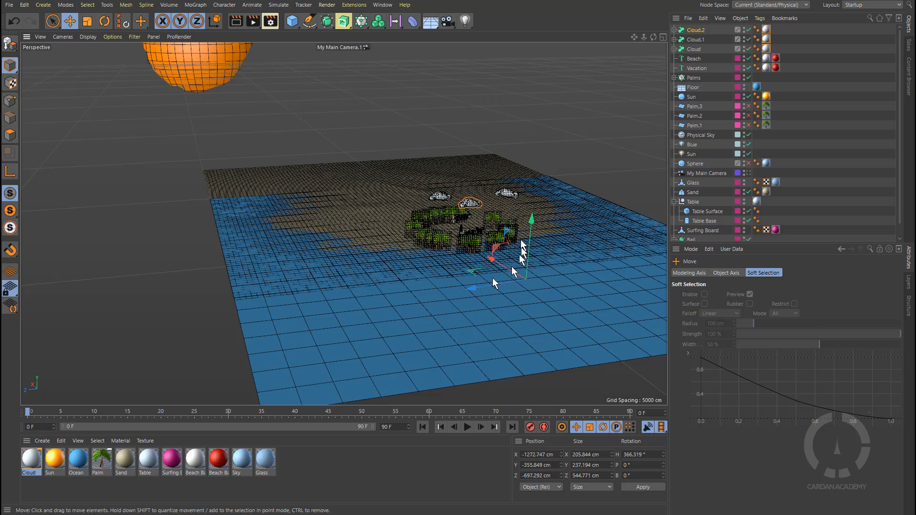
click(749, 173)
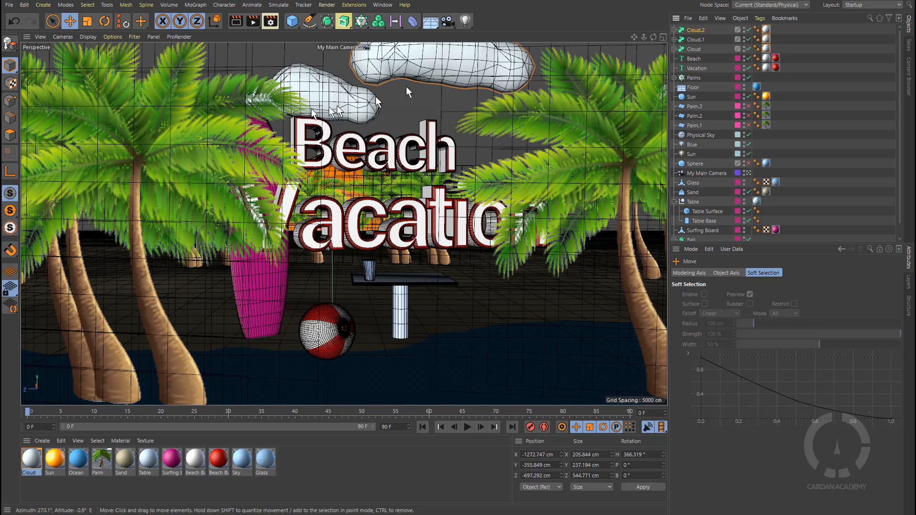
Step: Select the Cloud and render the scene to preview all three clouds, then close the Picture Viewer
click(337, 104)
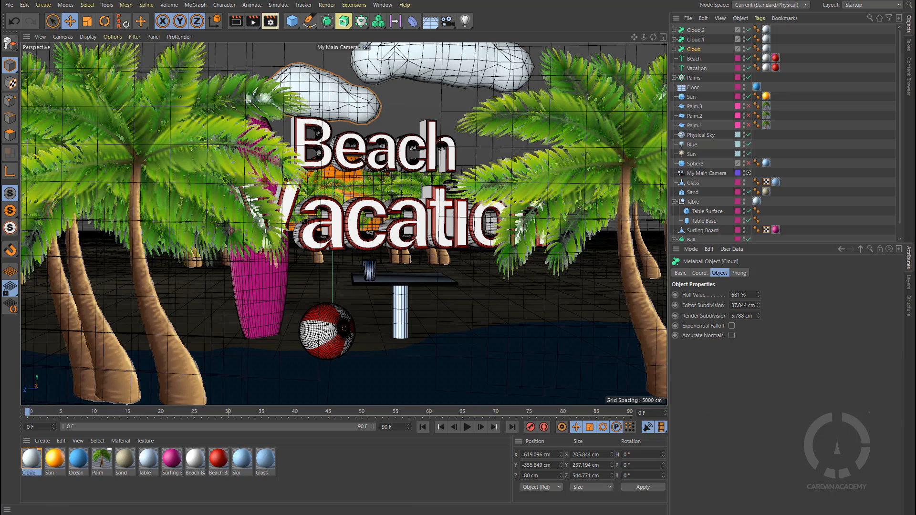
key(shift+r)
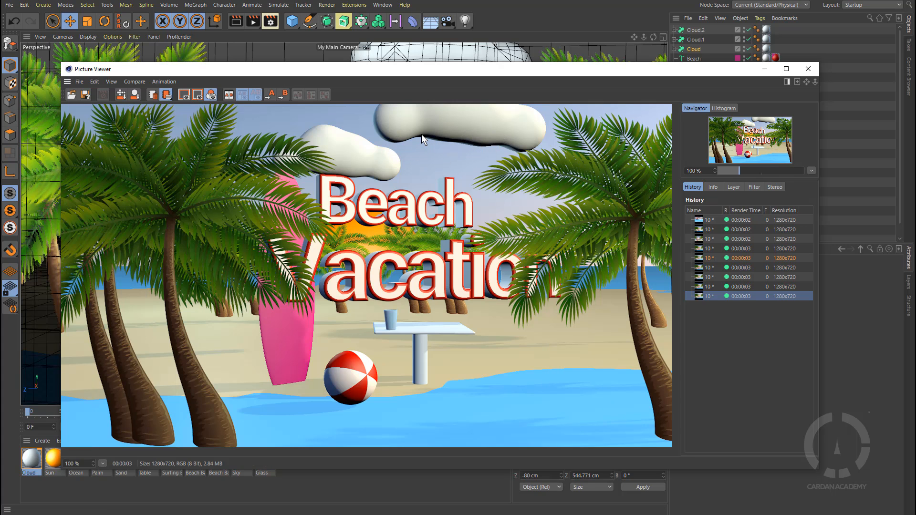
drag(516, 72, 536, 76)
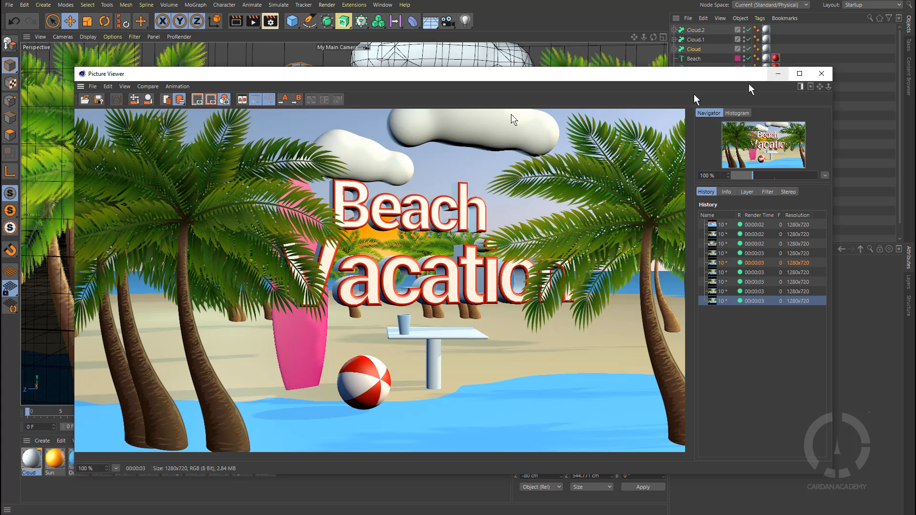
click(778, 74)
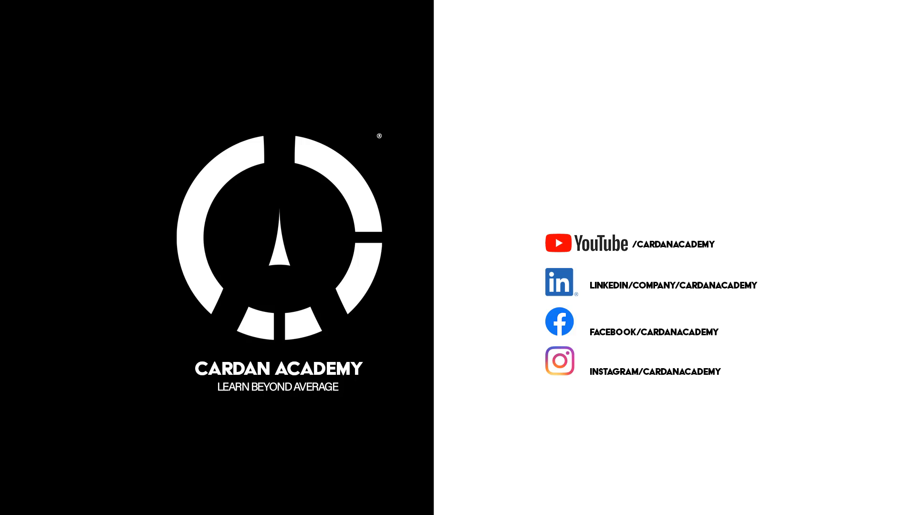